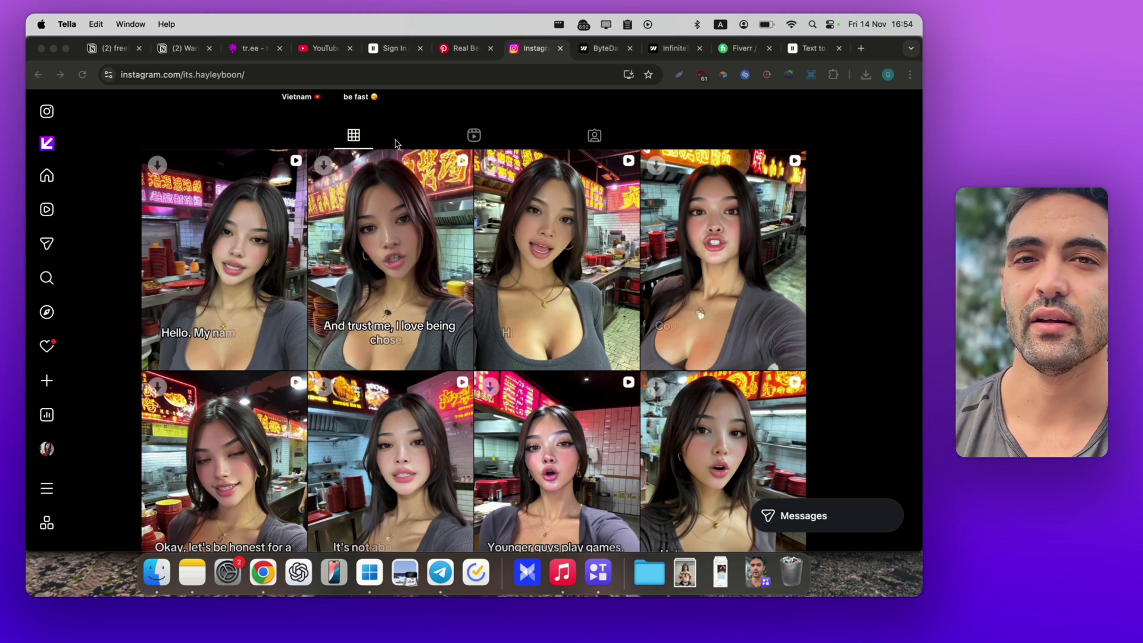
# - Browse the creator's Instagram posts, viewing the third and first posts' comments
pyautogui.click(407, 179)
pyautogui.scroll(5, 408, 180)
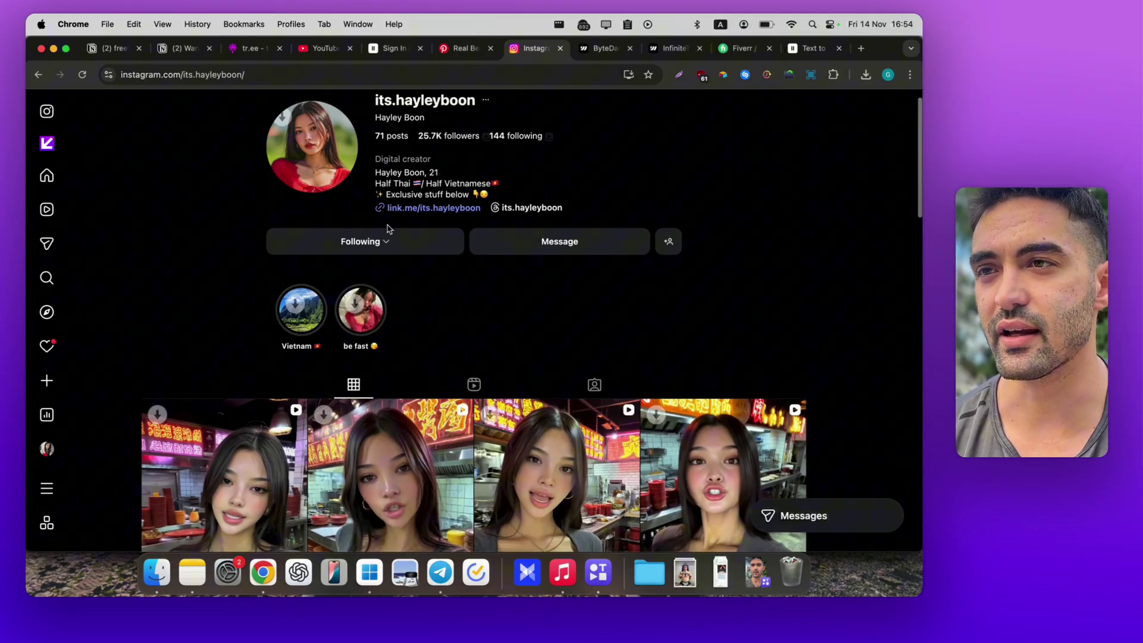
pyautogui.scroll(-3, 409, 294)
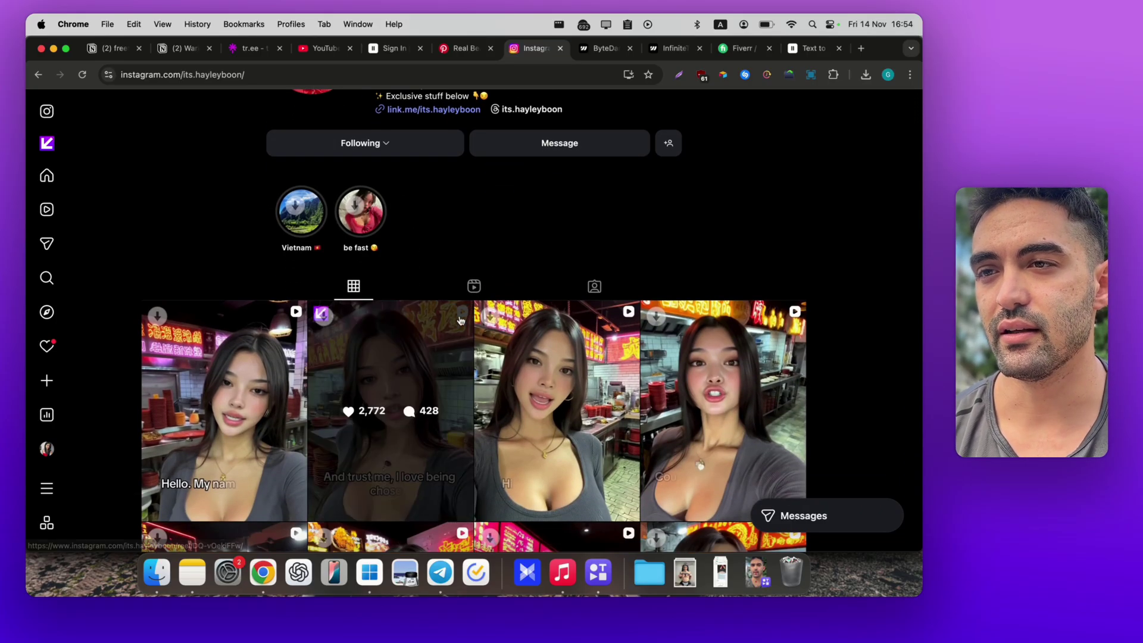
pyautogui.scroll(-1, 326, 376)
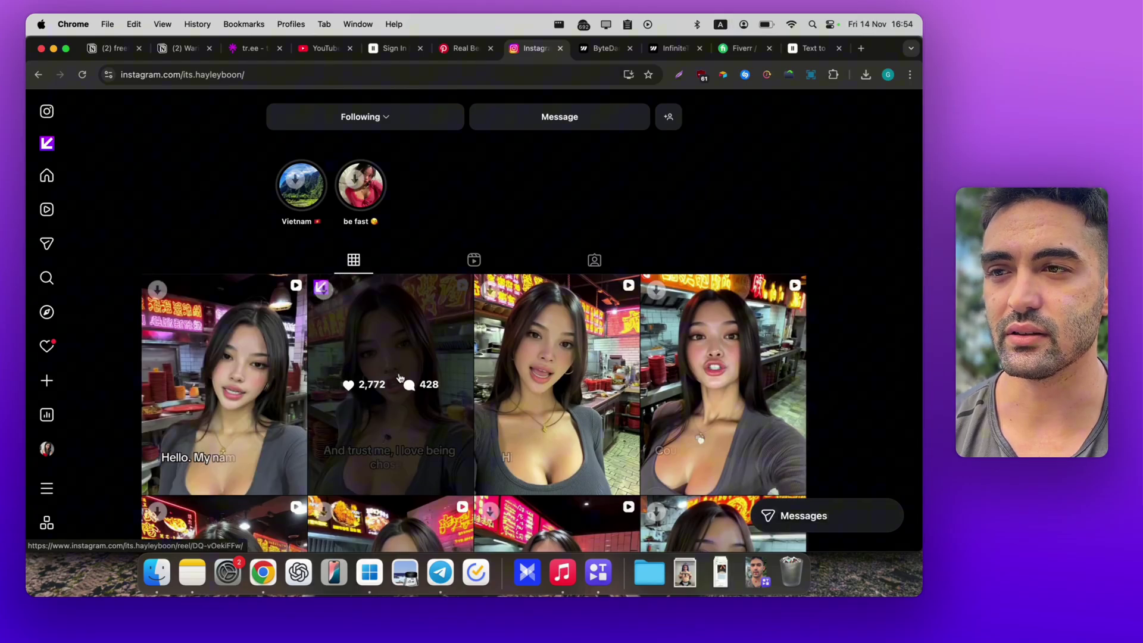
pyautogui.click(552, 412)
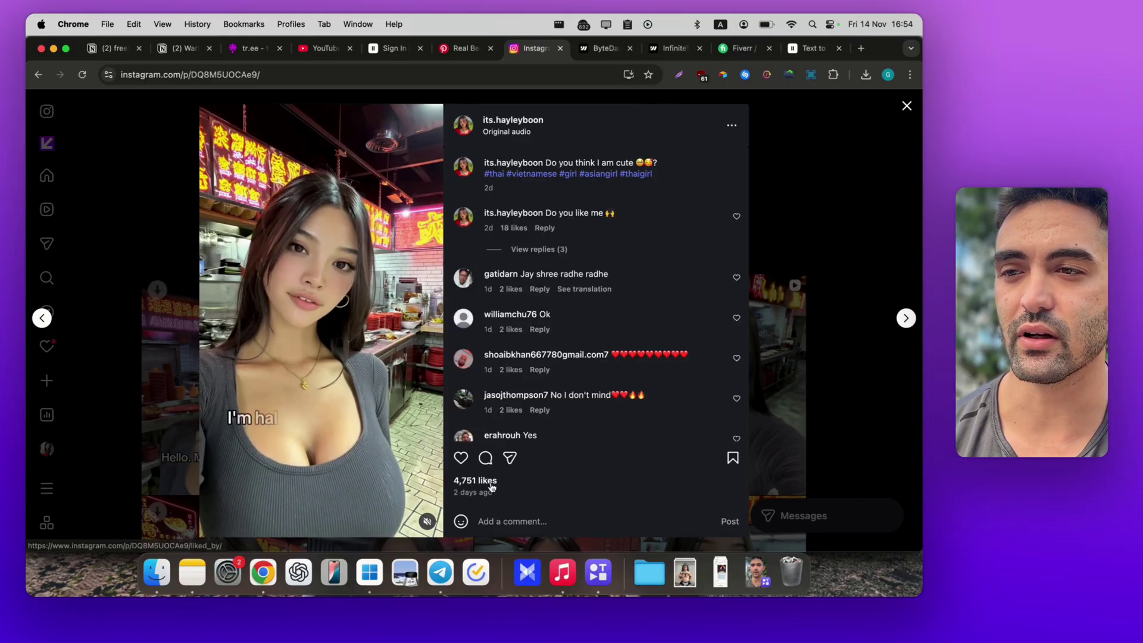
pyautogui.click(755, 374)
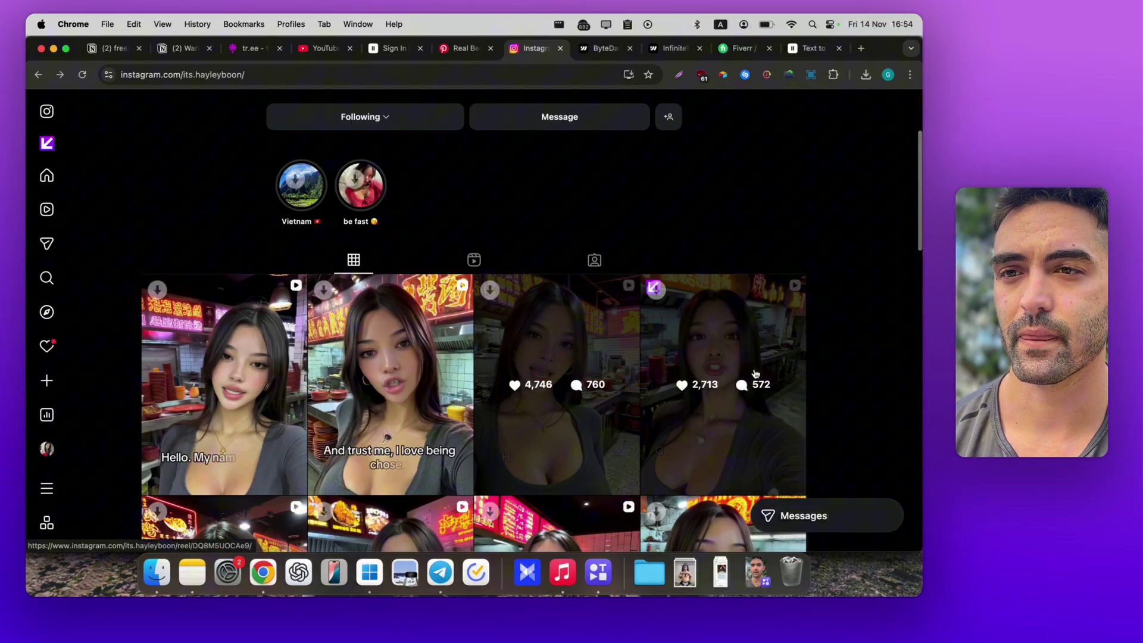
pyautogui.scroll(-2, 755, 374)
pyautogui.scroll(-1, 755, 373)
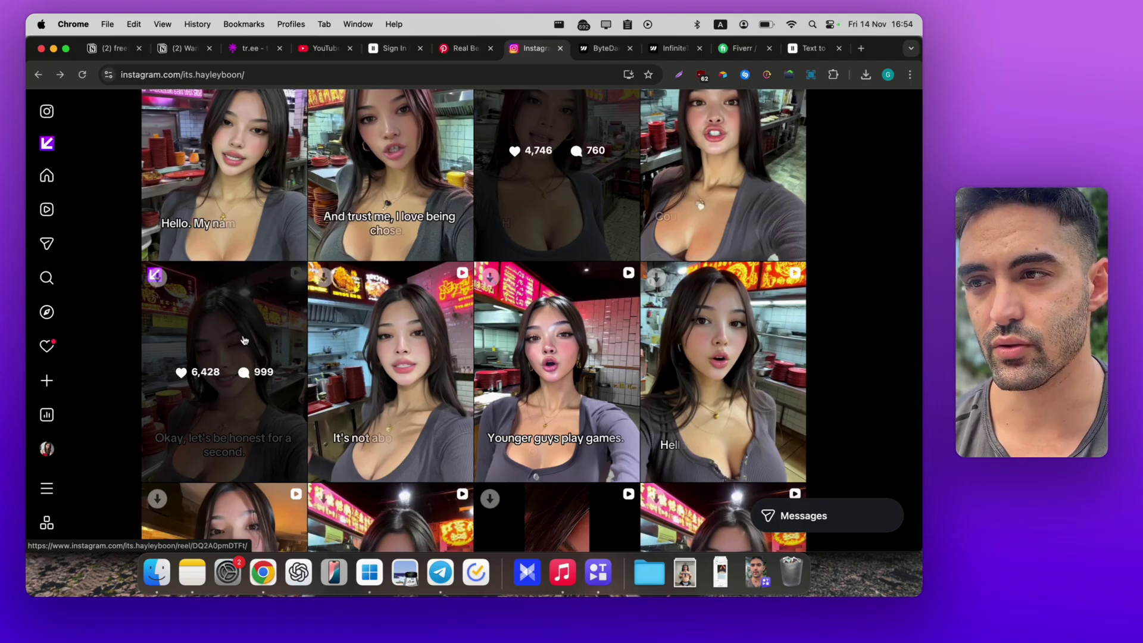
pyautogui.scroll(-2, 276, 370)
pyautogui.scroll(-1, 249, 390)
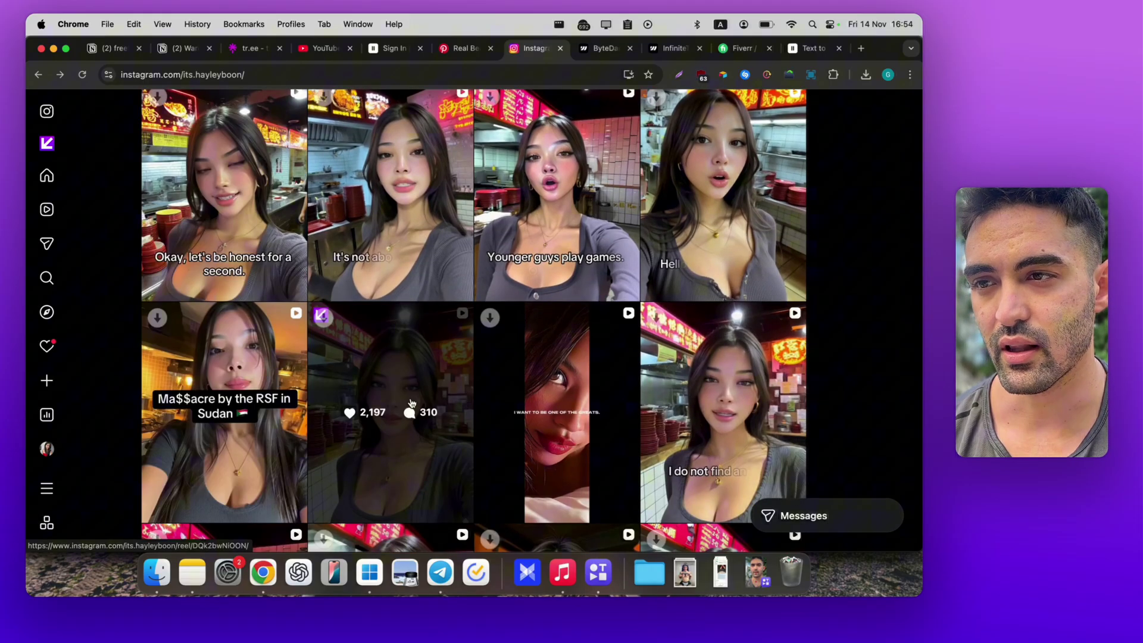
pyautogui.scroll(2, 536, 357)
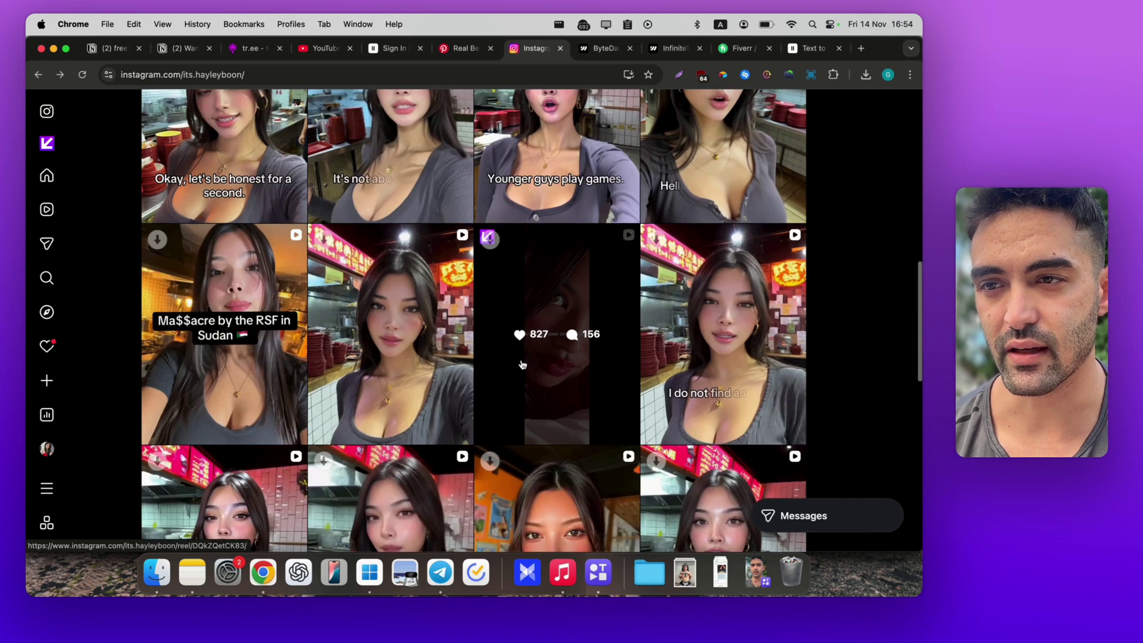
pyautogui.scroll(2, 358, 321)
pyautogui.scroll(1, 257, 299)
pyautogui.click(257, 299)
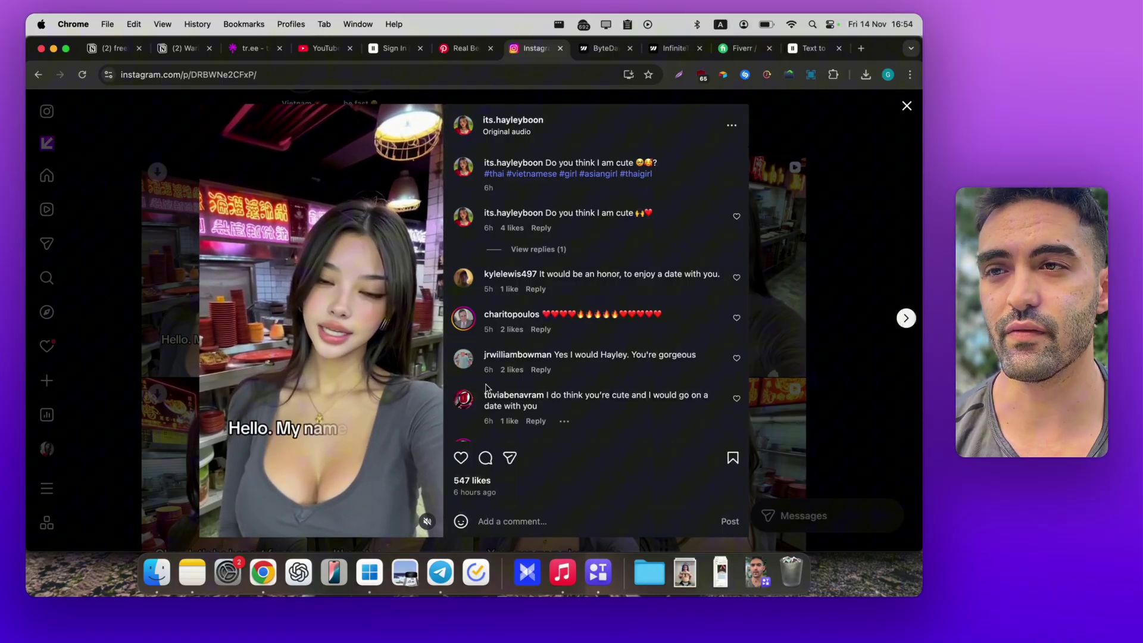
pyautogui.press('Escape')
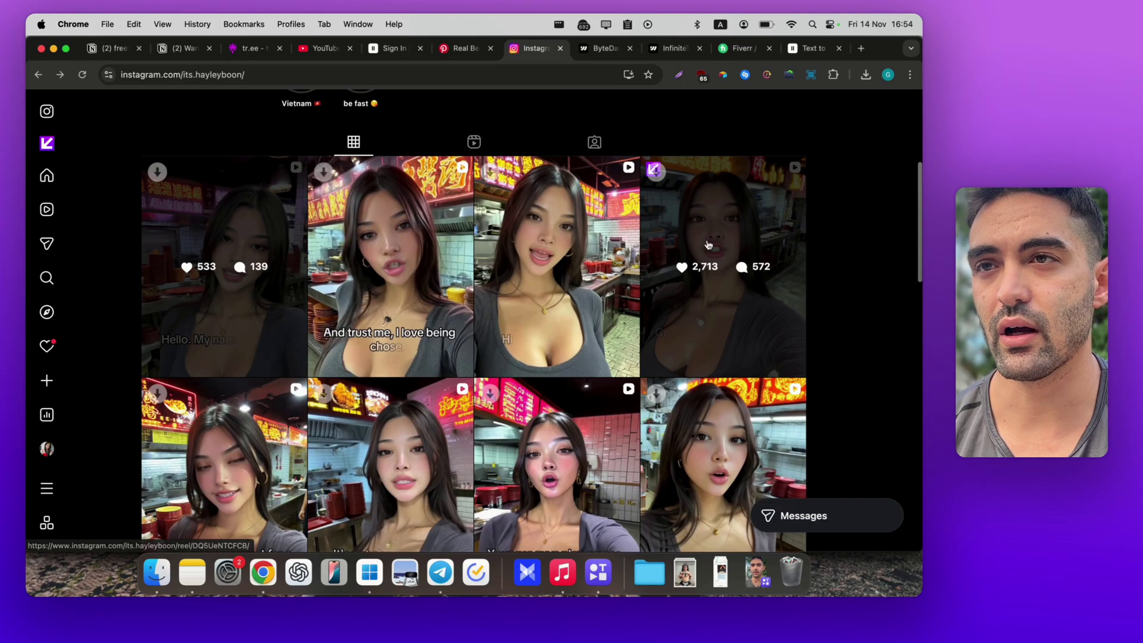
# - Save the Seedream bedroom selfie as a JPEG, then bring up the InfiniteTalk page
pyautogui.click(604, 51)
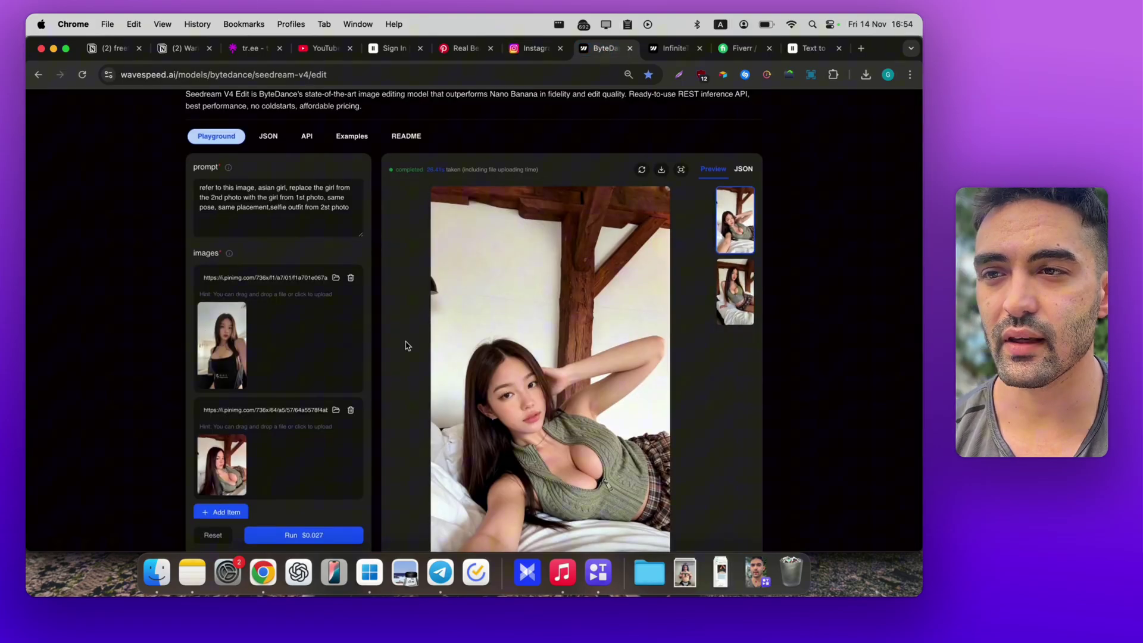
pyautogui.scroll(-2, 404, 345)
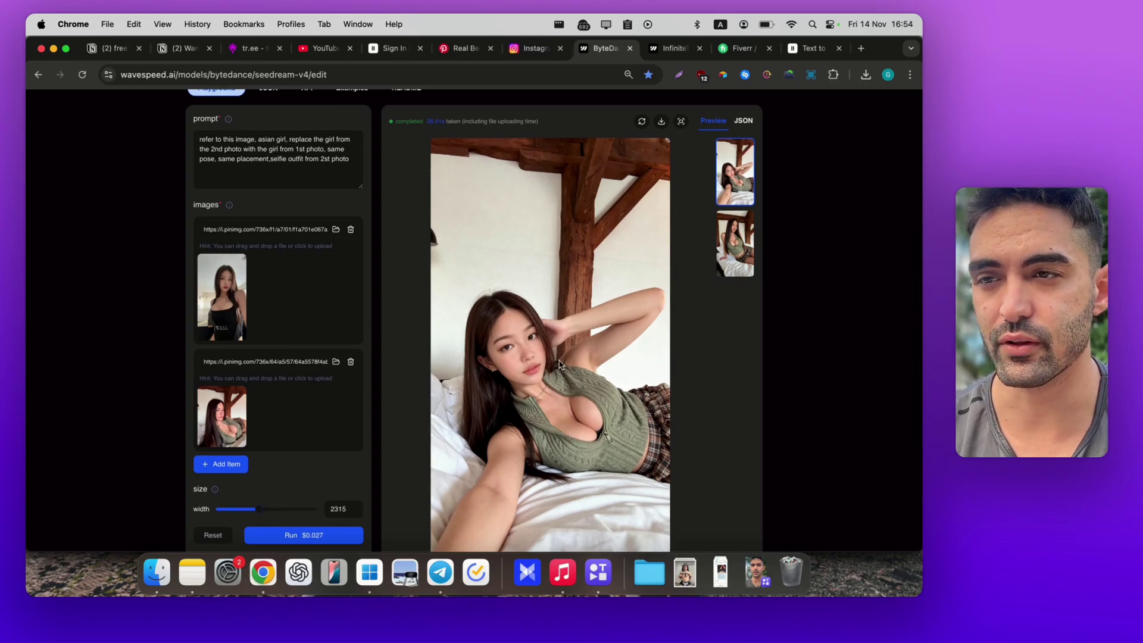
pyautogui.scroll(-4, 553, 476)
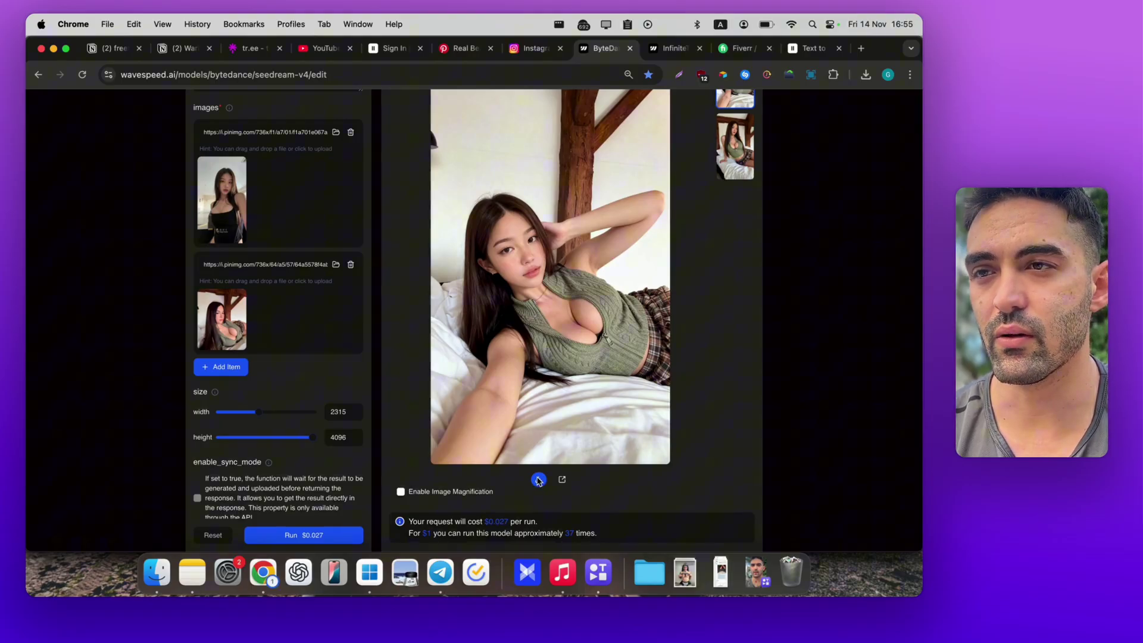
pyautogui.click(539, 481)
pyautogui.press('Return')
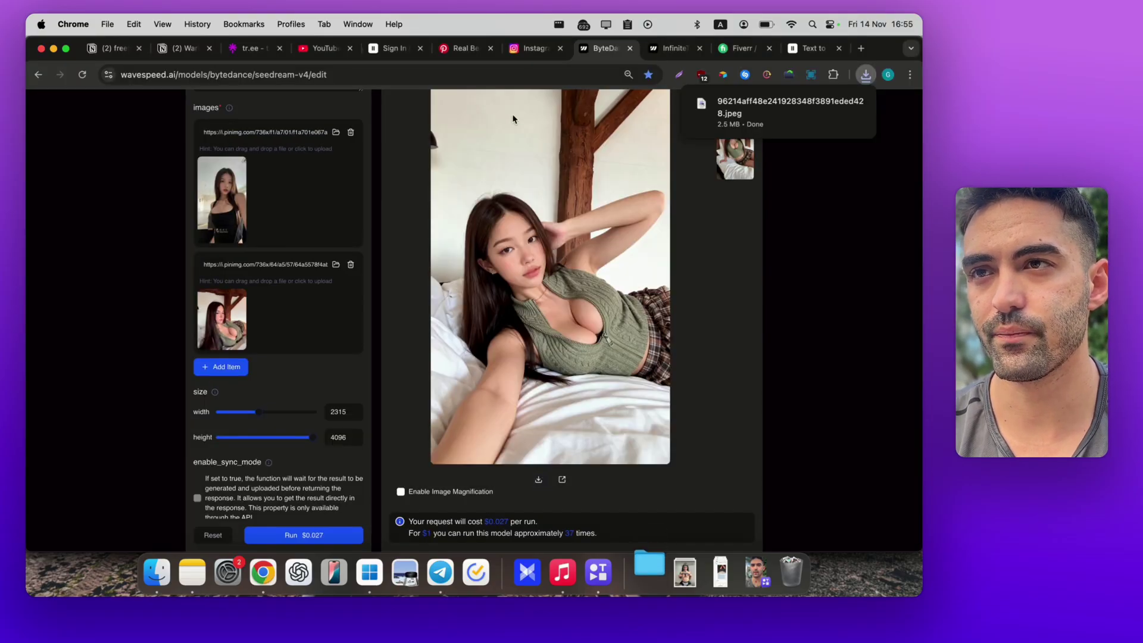
pyautogui.click(653, 50)
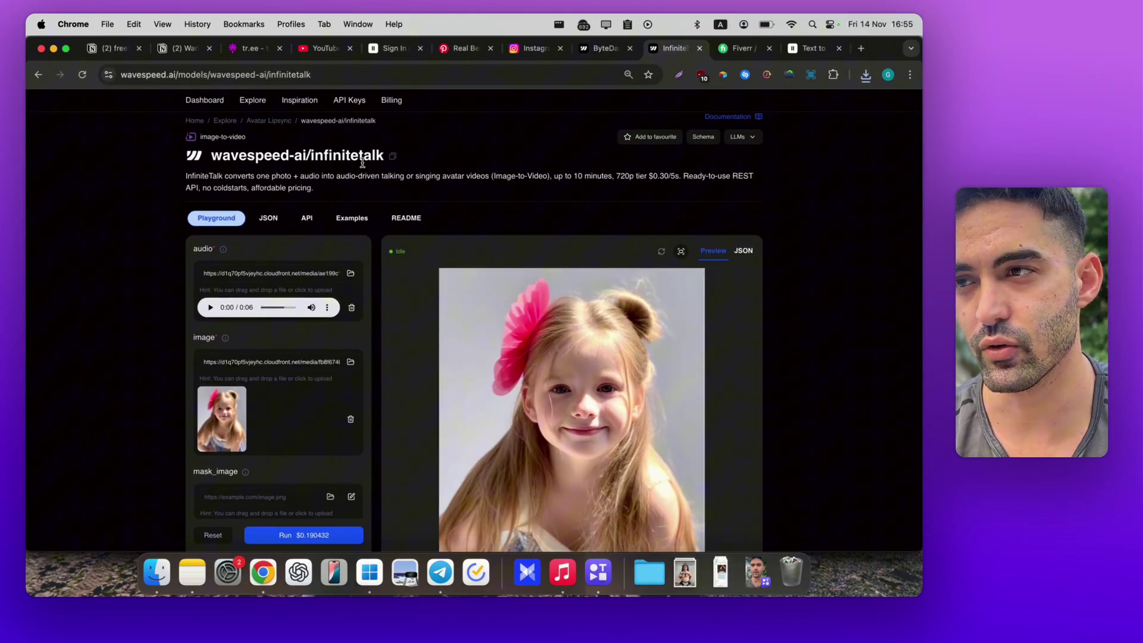
# - Drop the downloaded ElevenLabs mp3 voice clip into InfiniteTalk's audio input
pyautogui.click(866, 76)
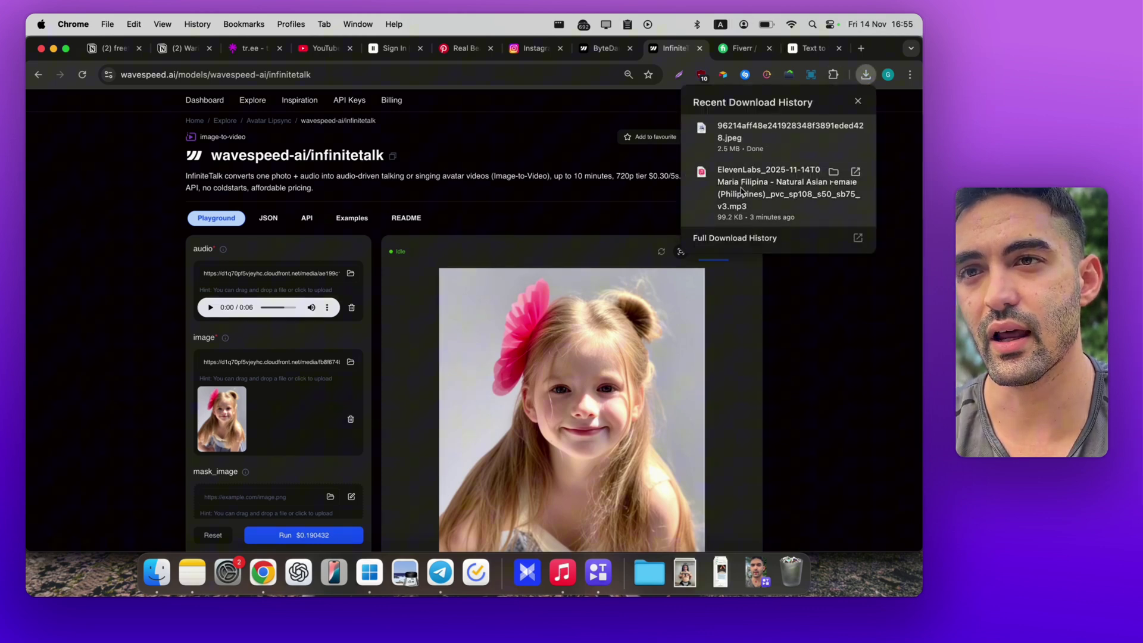
pyautogui.moveTo(747, 189); pyautogui.dragTo(254, 291)
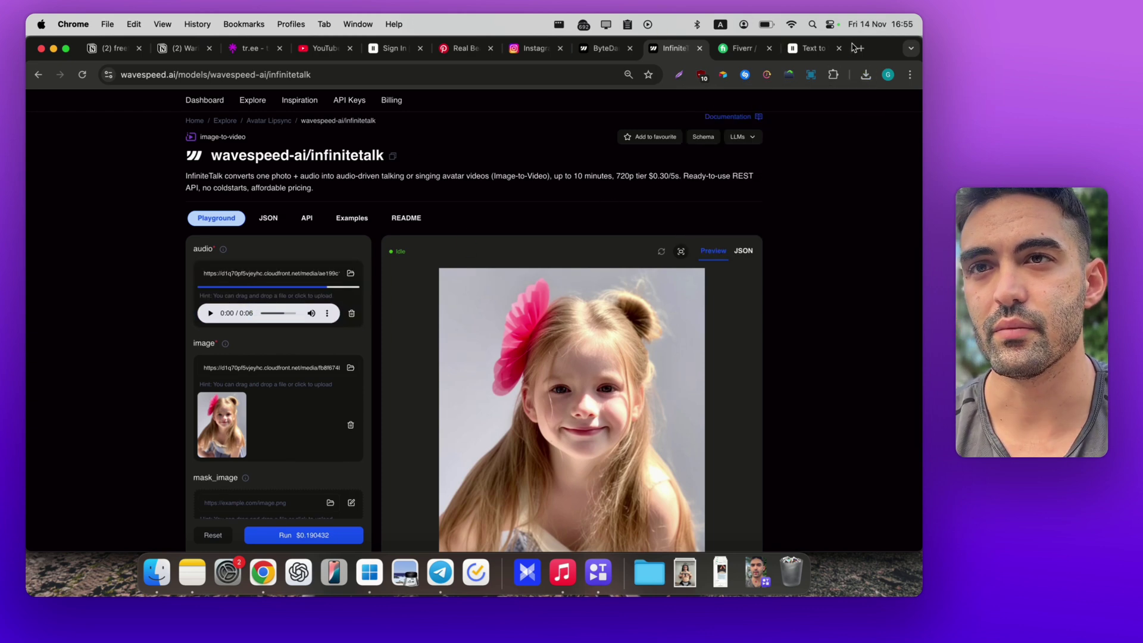
pyautogui.click(806, 48)
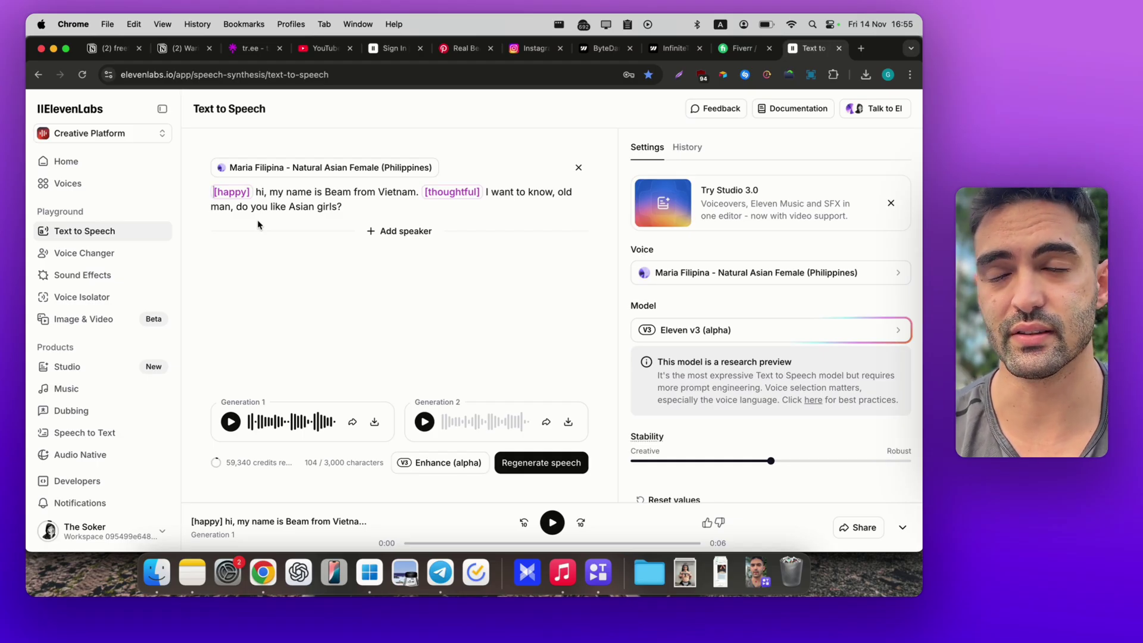
pyautogui.click(665, 50)
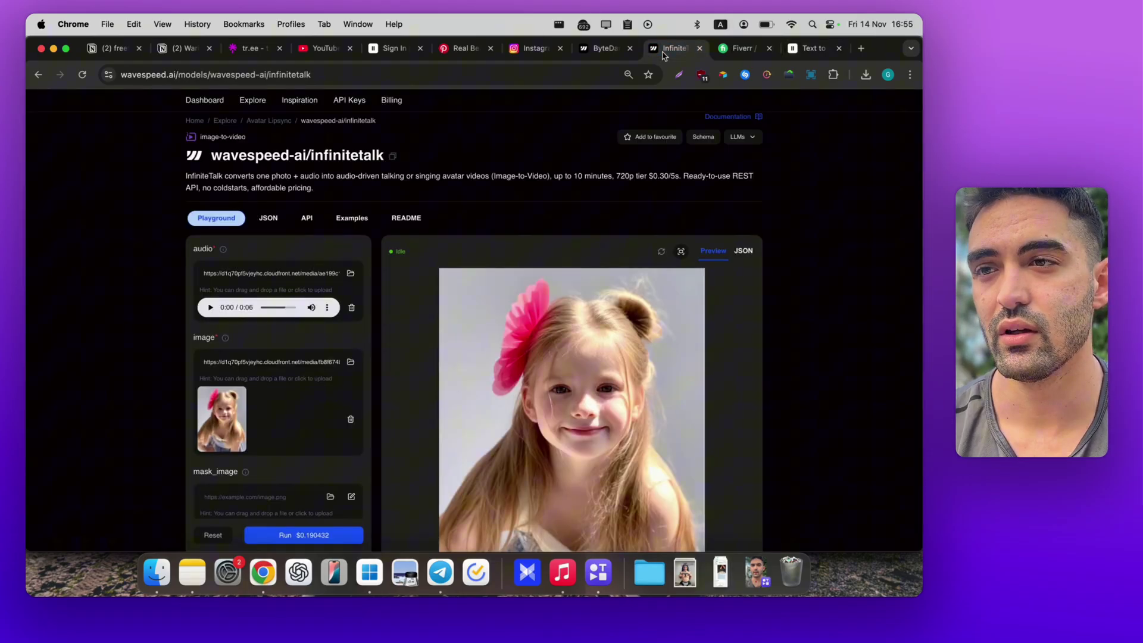
pyautogui.scroll(-1, 374, 383)
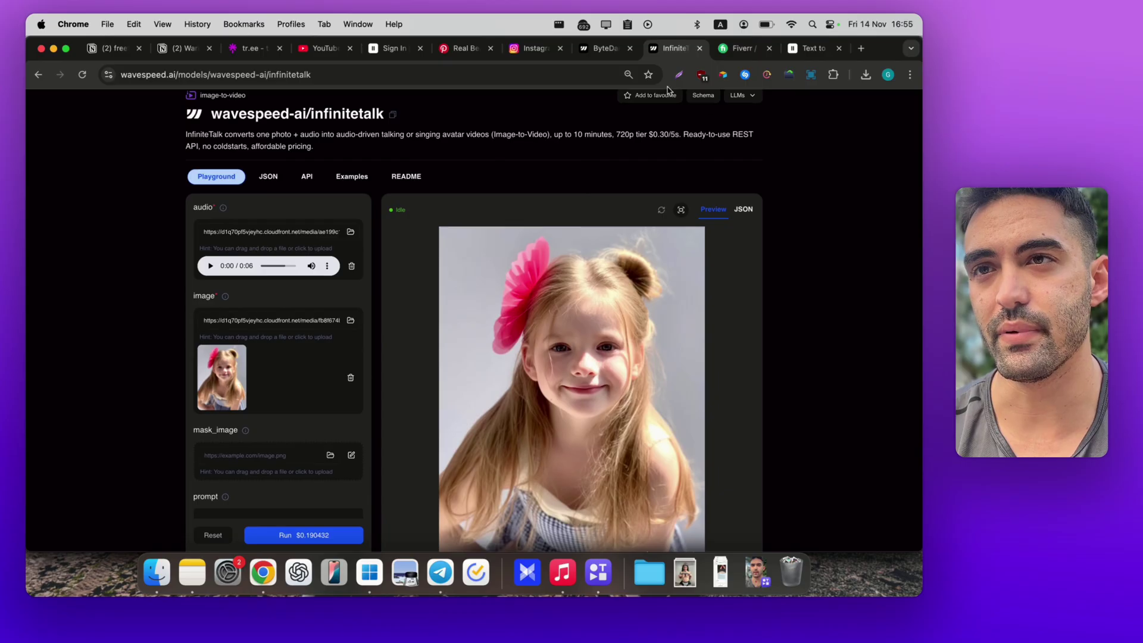
# - Replace the sample portrait link with the copied Seedream selfie image address
pyautogui.click(607, 50)
pyautogui.rightClick(602, 253)
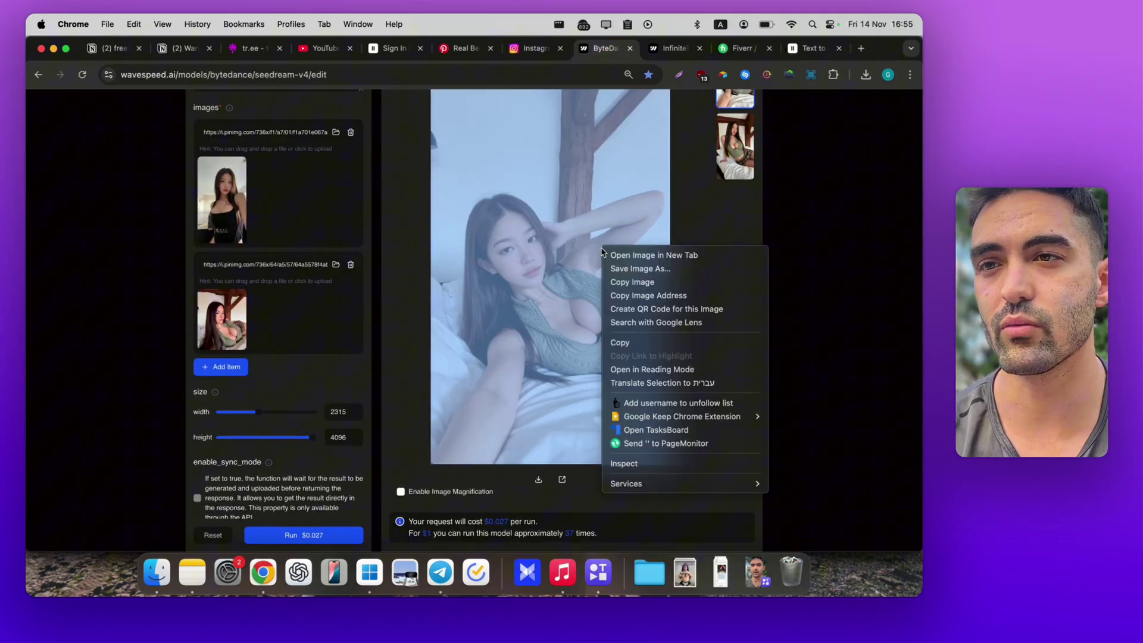
pyautogui.click(649, 295)
pyautogui.click(674, 48)
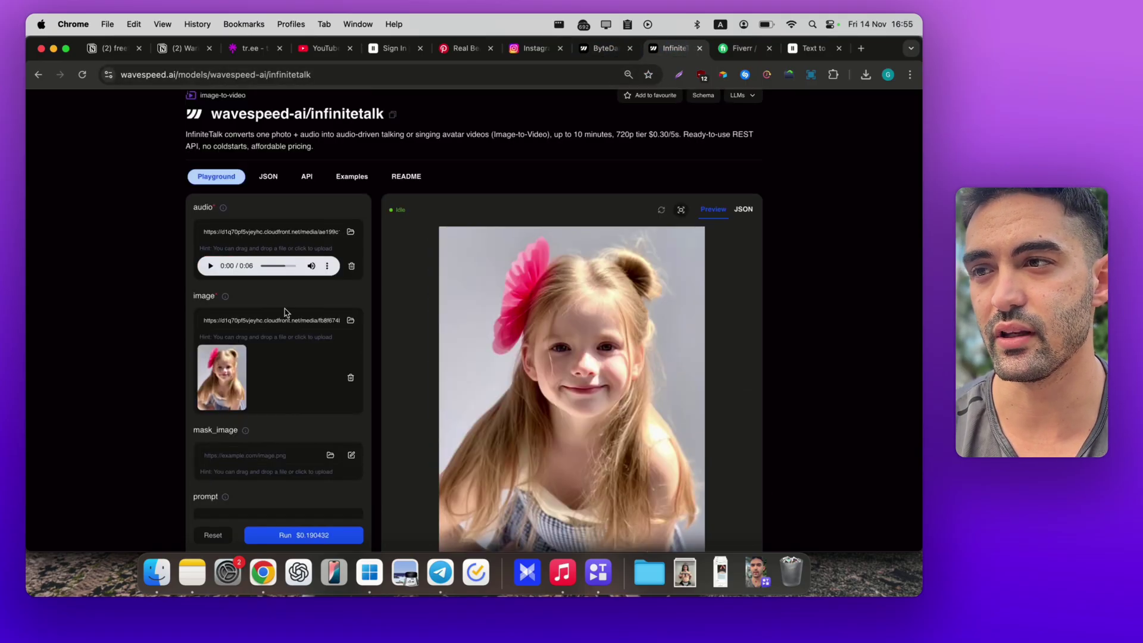
pyautogui.press('super+a')
pyautogui.press('super+v')
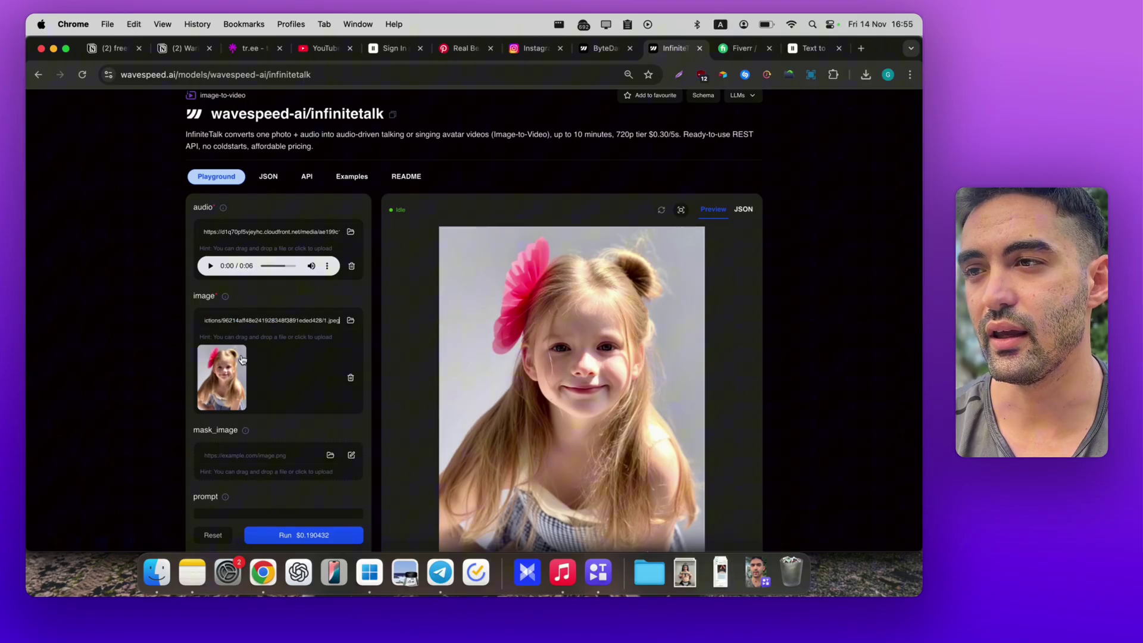
pyautogui.scroll(-2, 241, 357)
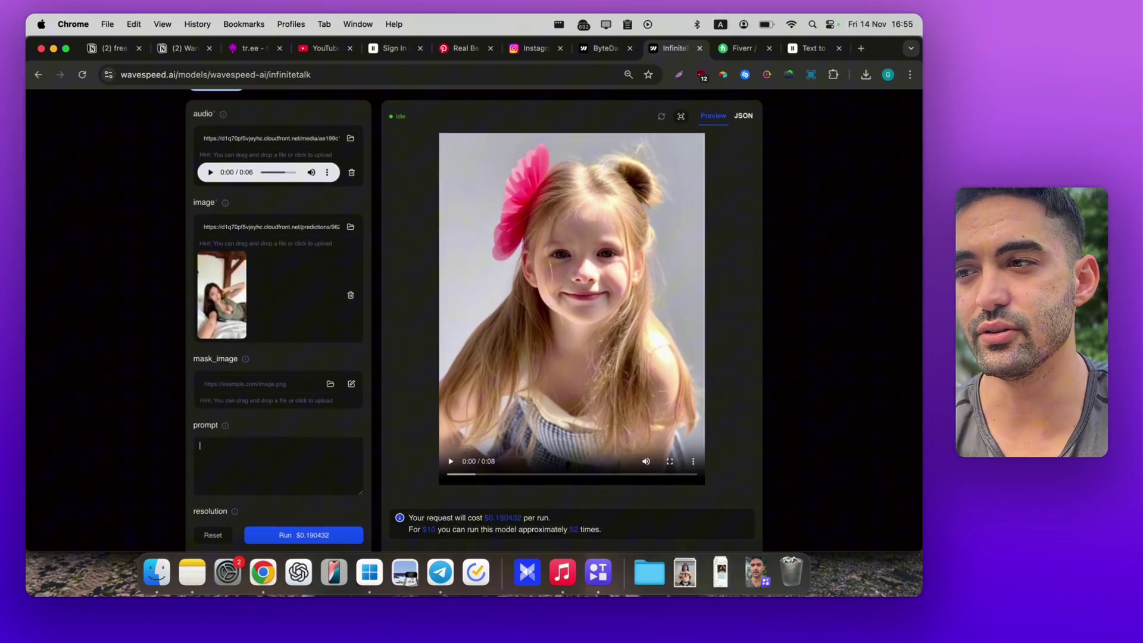
pyautogui.write('facial express')
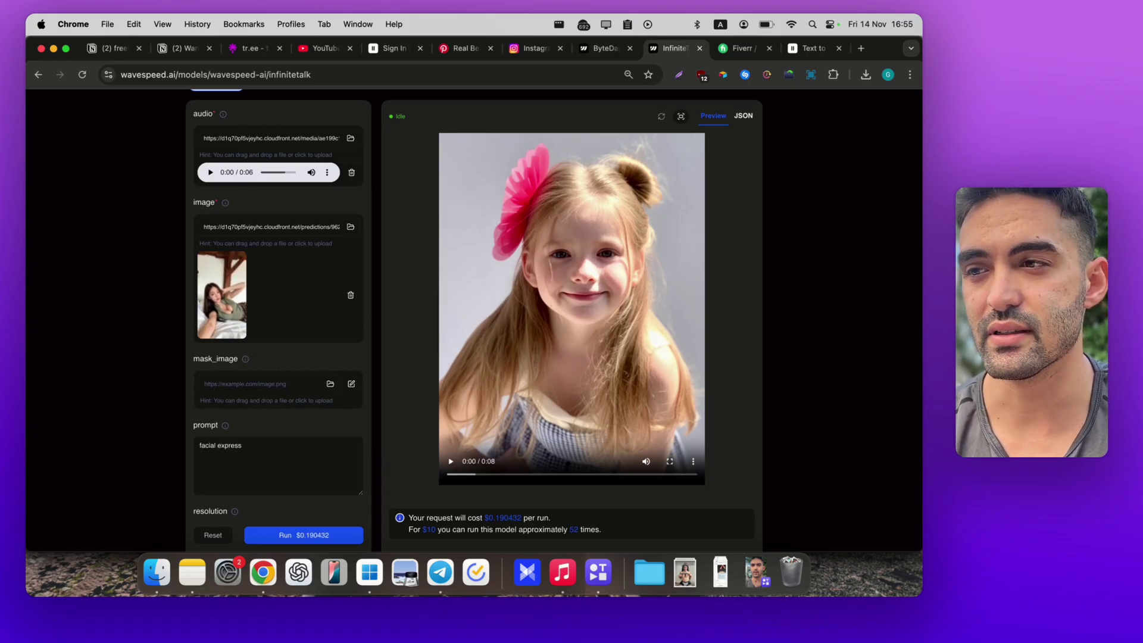
# - Rewrite the prompt to 'natural facial expressions , speaking to camera' and leave resolution at 480p
pyautogui.press('super+a')
pyautogui.write('natural f')
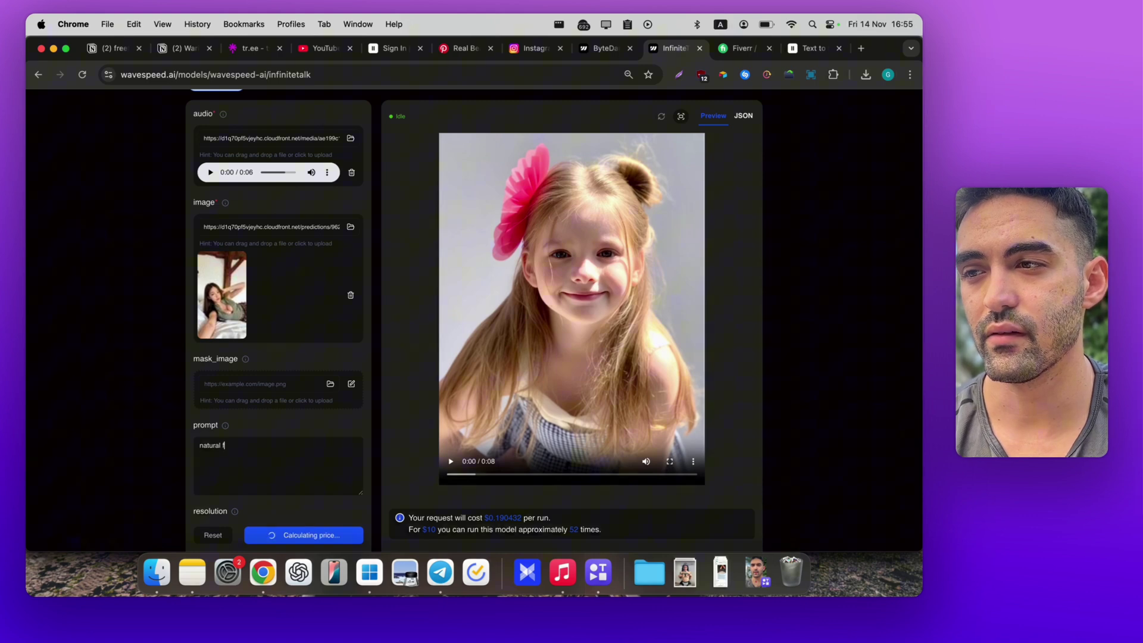
pyautogui.write('acial e')
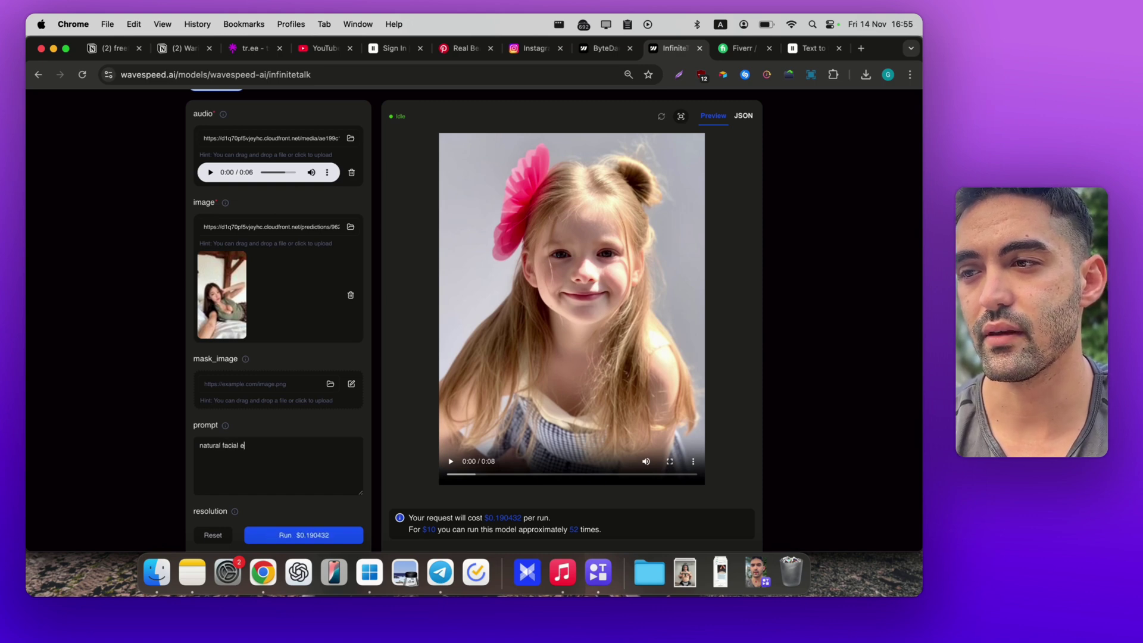
pyautogui.write('xpressions , s')
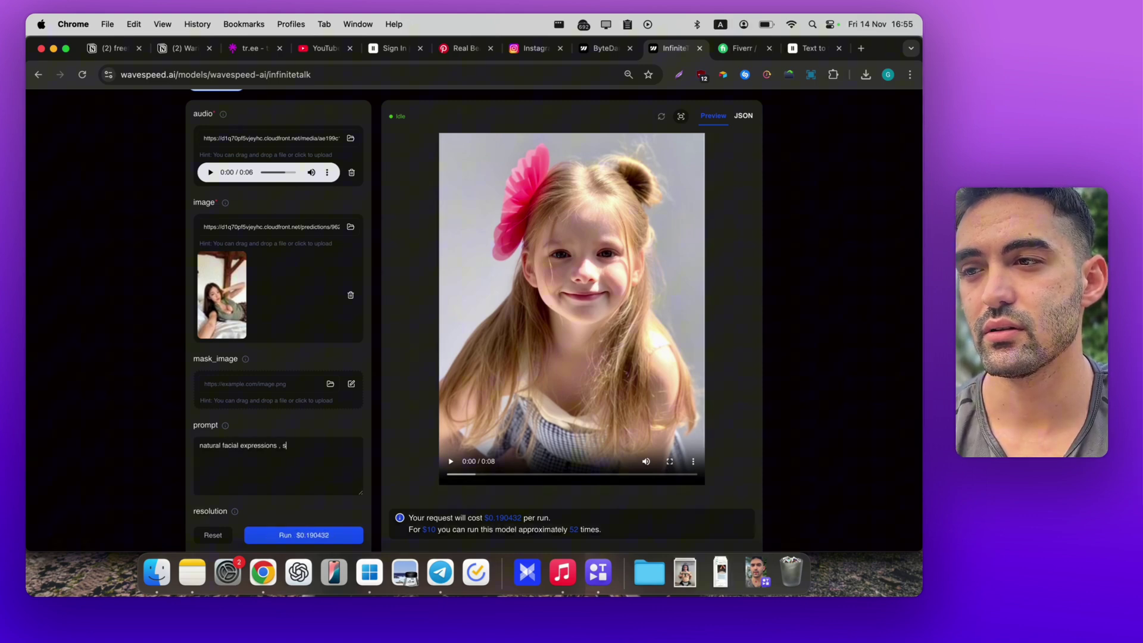
pyautogui.write('peaking to camera')
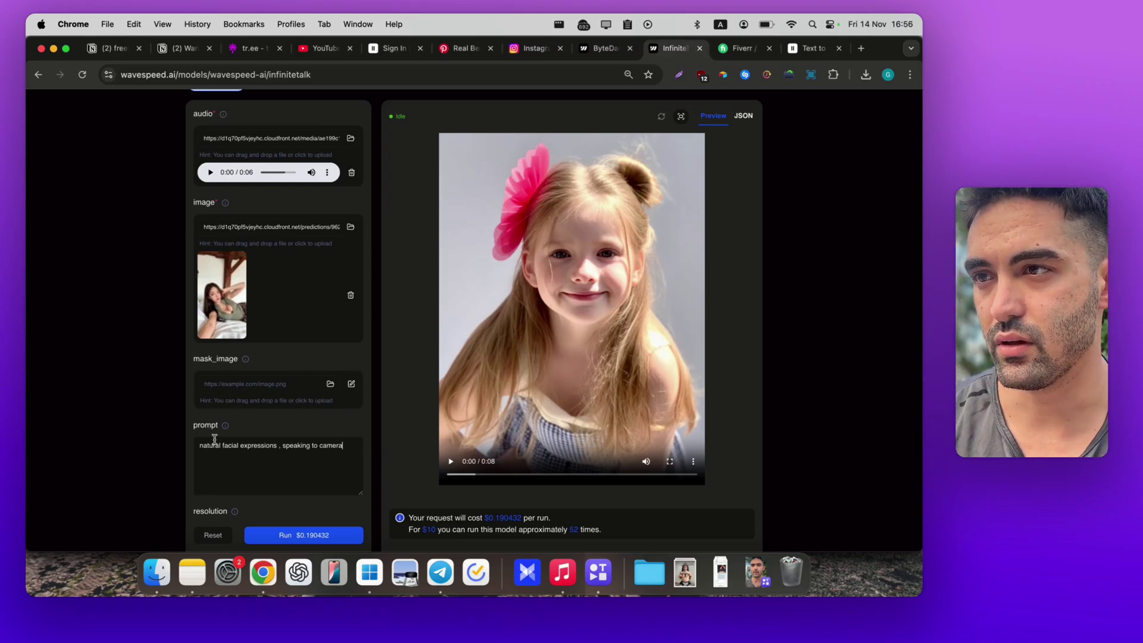
pyautogui.scroll(1, 214, 440)
pyautogui.scroll(-2, 256, 428)
pyautogui.scroll(-2, 256, 428)
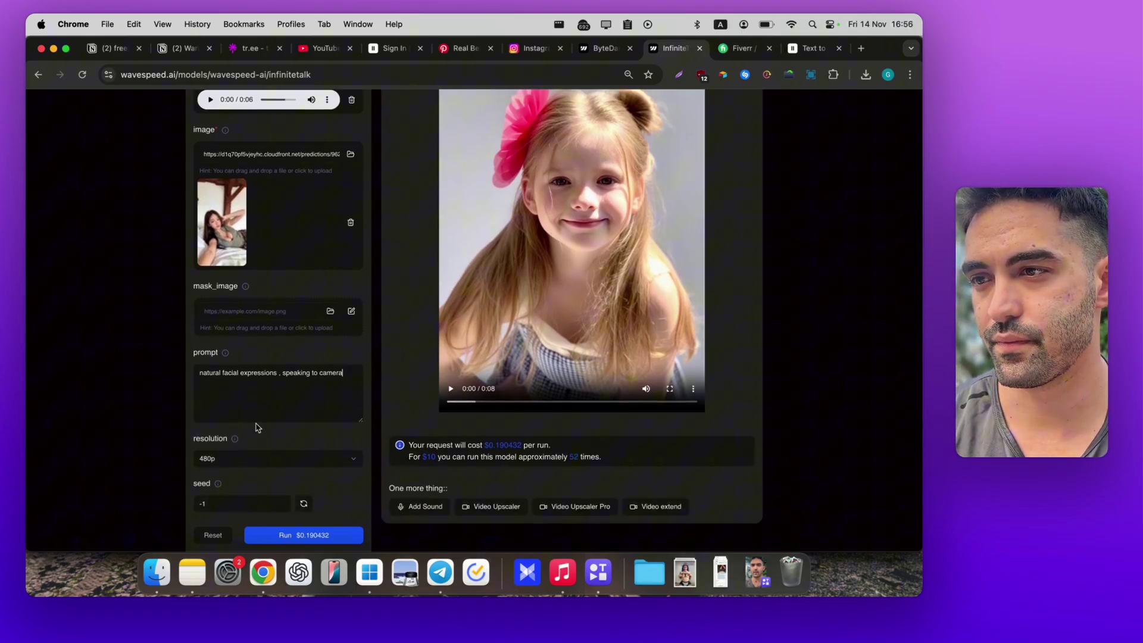
pyautogui.click(223, 459)
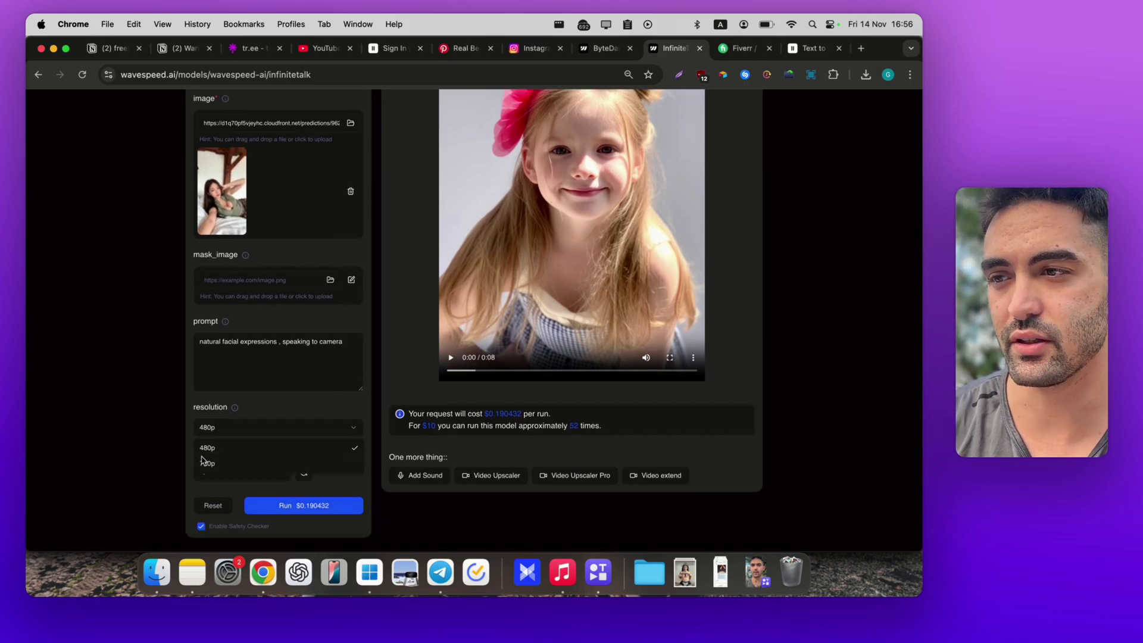
pyautogui.click(214, 466)
pyautogui.click(219, 450)
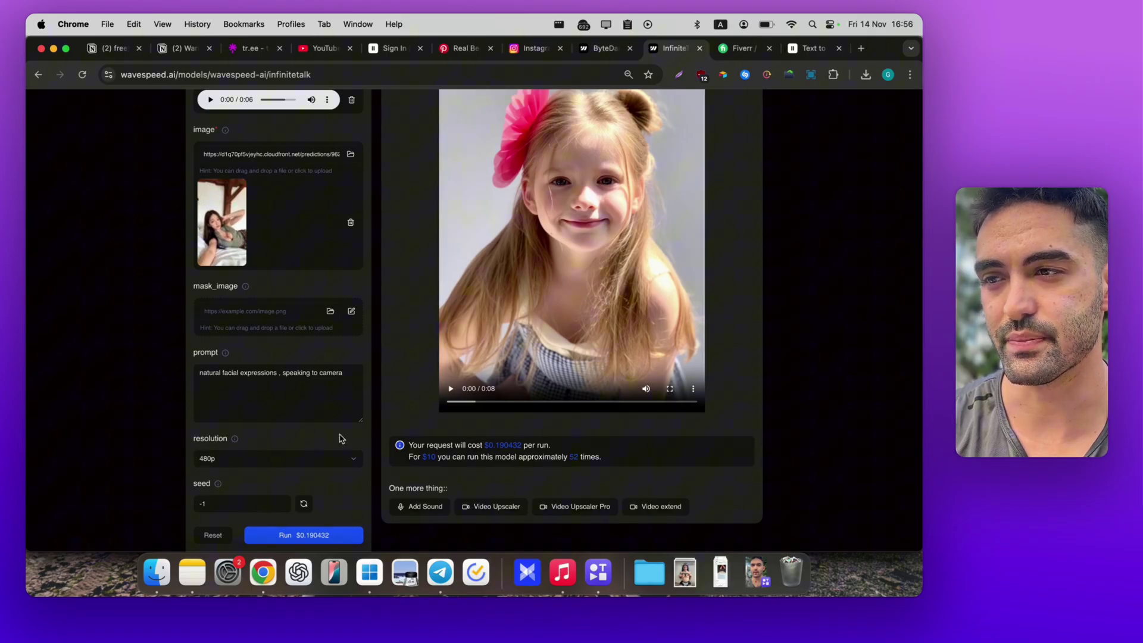
pyautogui.scroll(-1, 343, 437)
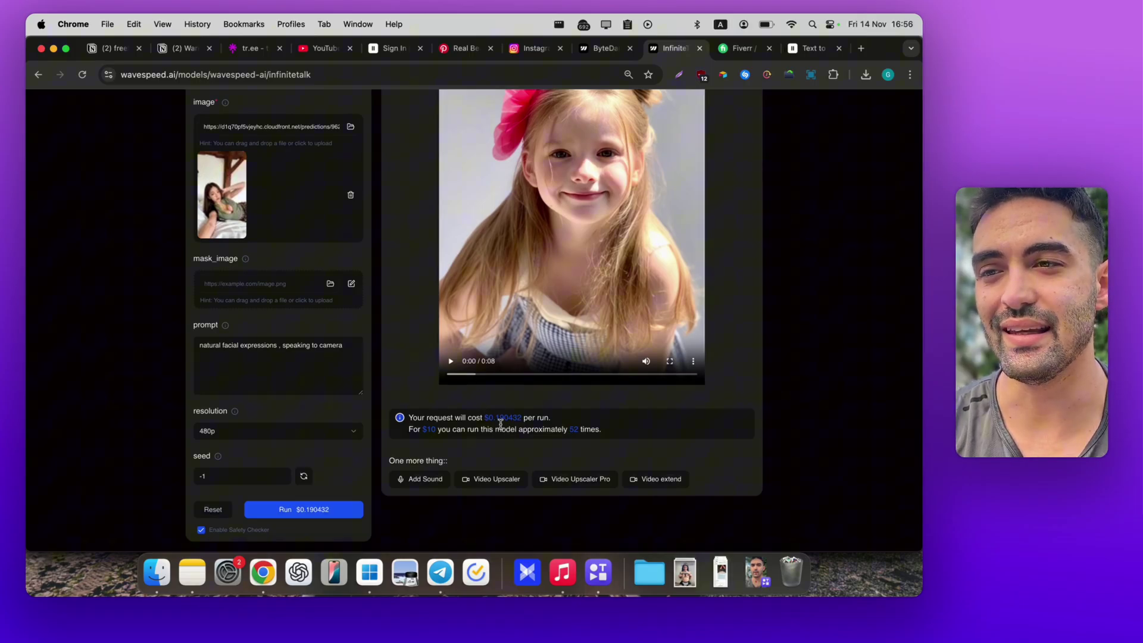
pyautogui.scroll(1, 358, 357)
pyautogui.scroll(3, 325, 276)
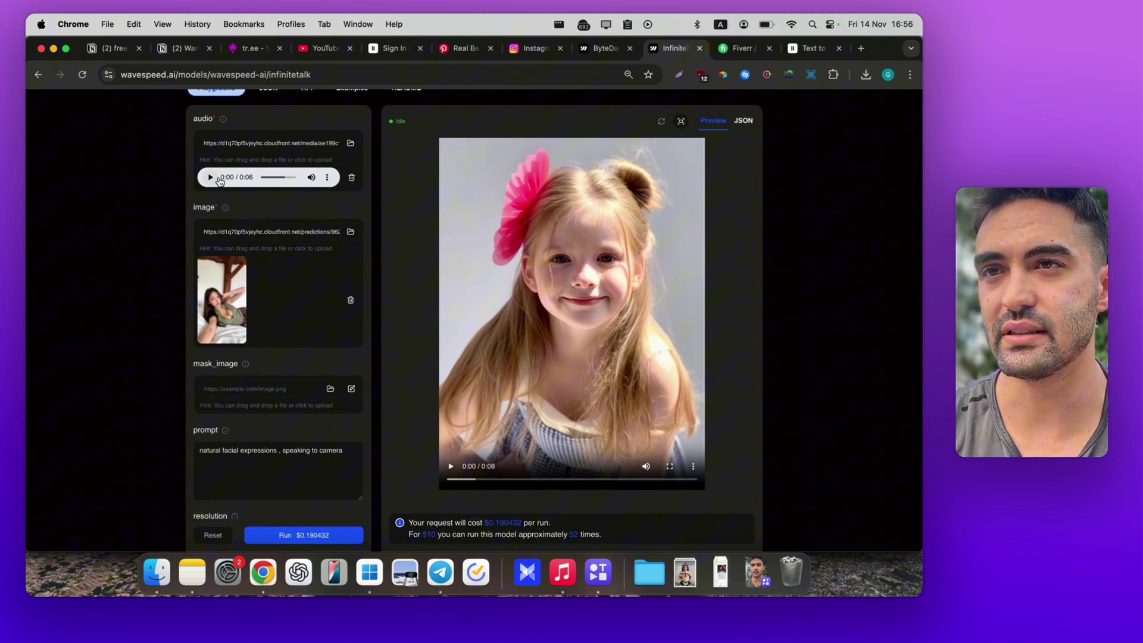
# - Play back the uploaded voice clip at higher volume, then start the $0.190432 InfiniteTalk run
pyautogui.rightClick(668, 49)
pyautogui.press('Escape')
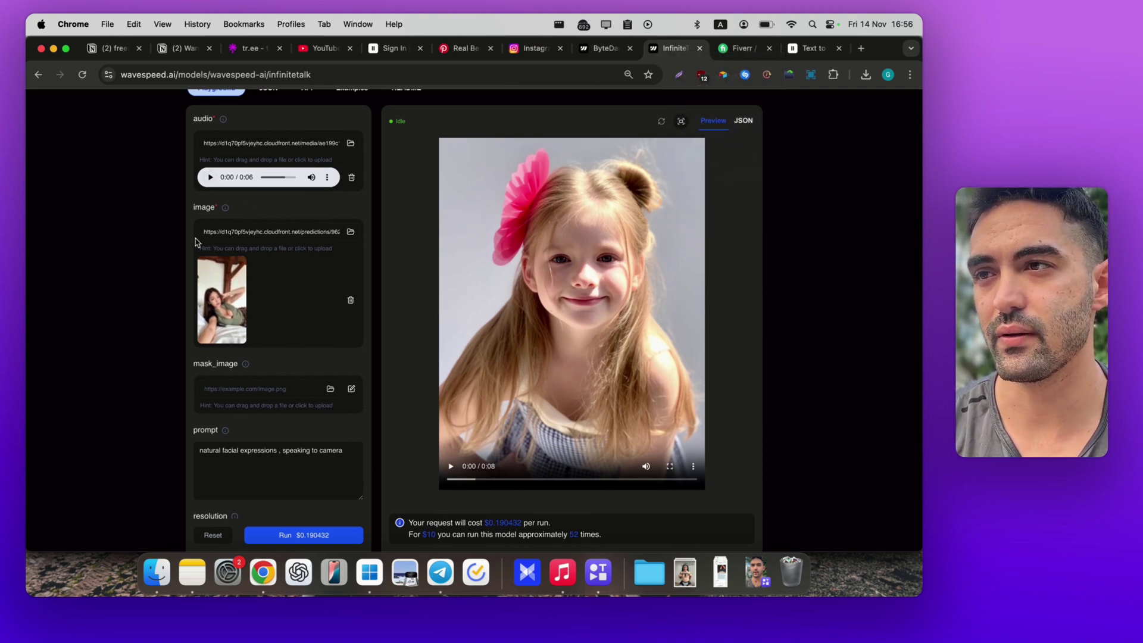
pyautogui.click(211, 177)
pyautogui.press('XF86AudioRaiseVolume')
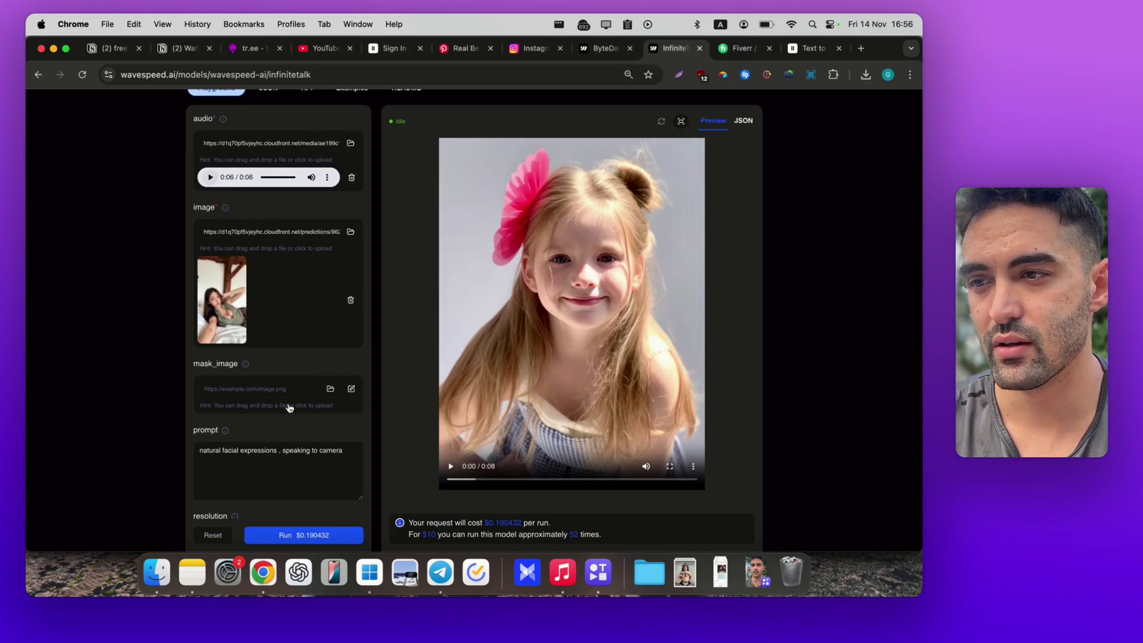
pyautogui.scroll(-2, 288, 420)
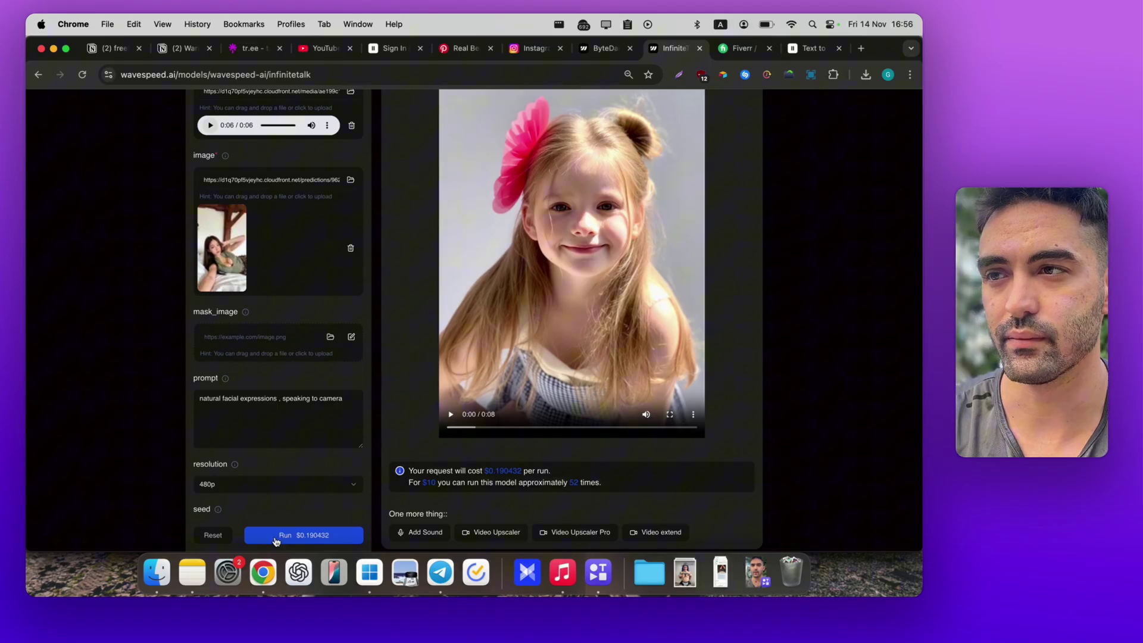
pyautogui.click(275, 538)
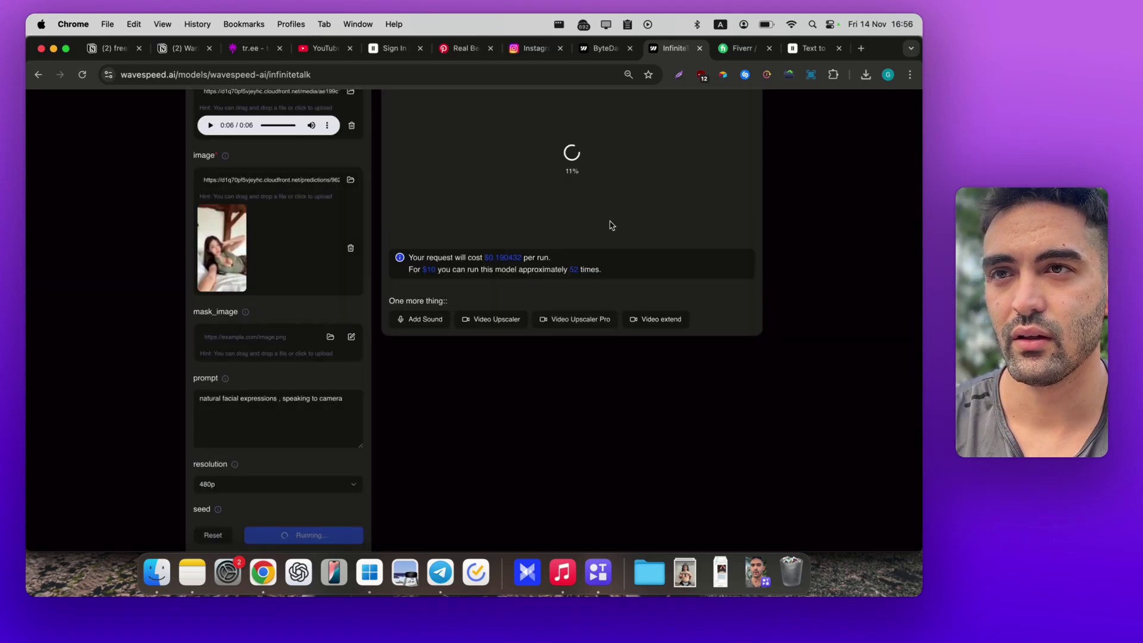
pyautogui.scroll(1, 621, 279)
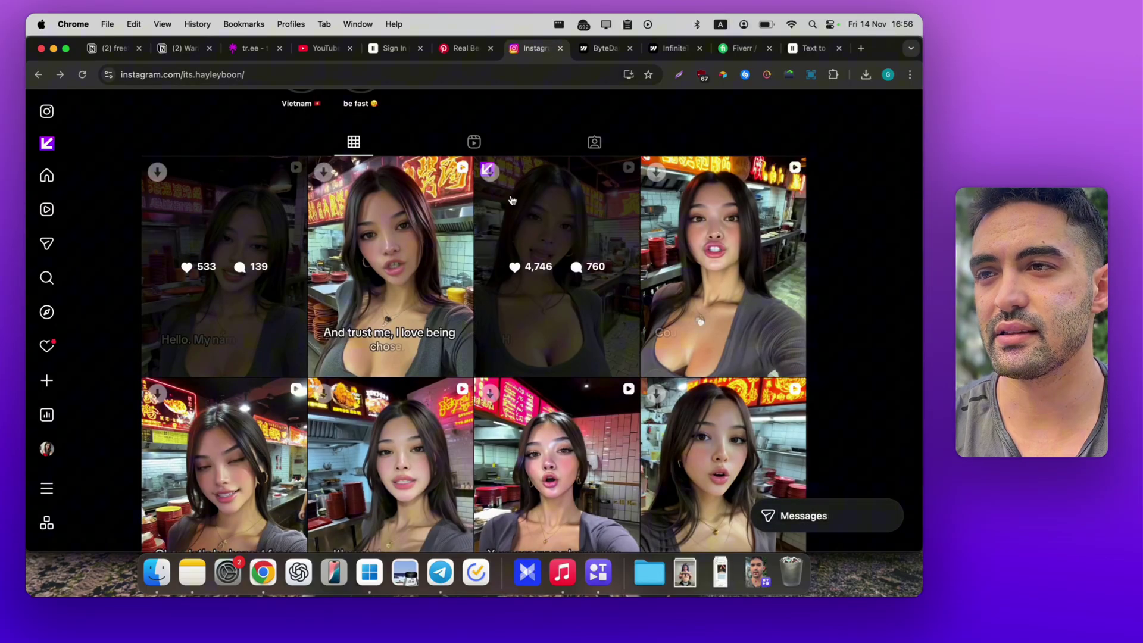
pyautogui.scroll(1, 512, 201)
pyautogui.scroll(2, 420, 277)
pyautogui.scroll(2, 421, 279)
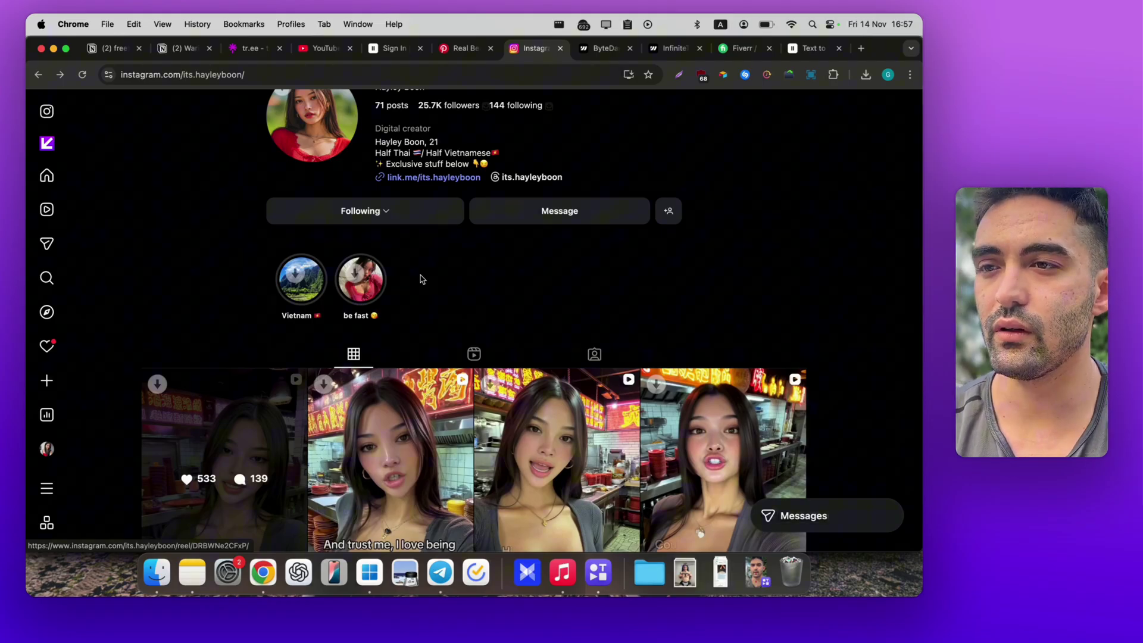
pyautogui.scroll(-1, 422, 280)
pyautogui.scroll(-3, 422, 358)
pyautogui.scroll(-3, 449, 403)
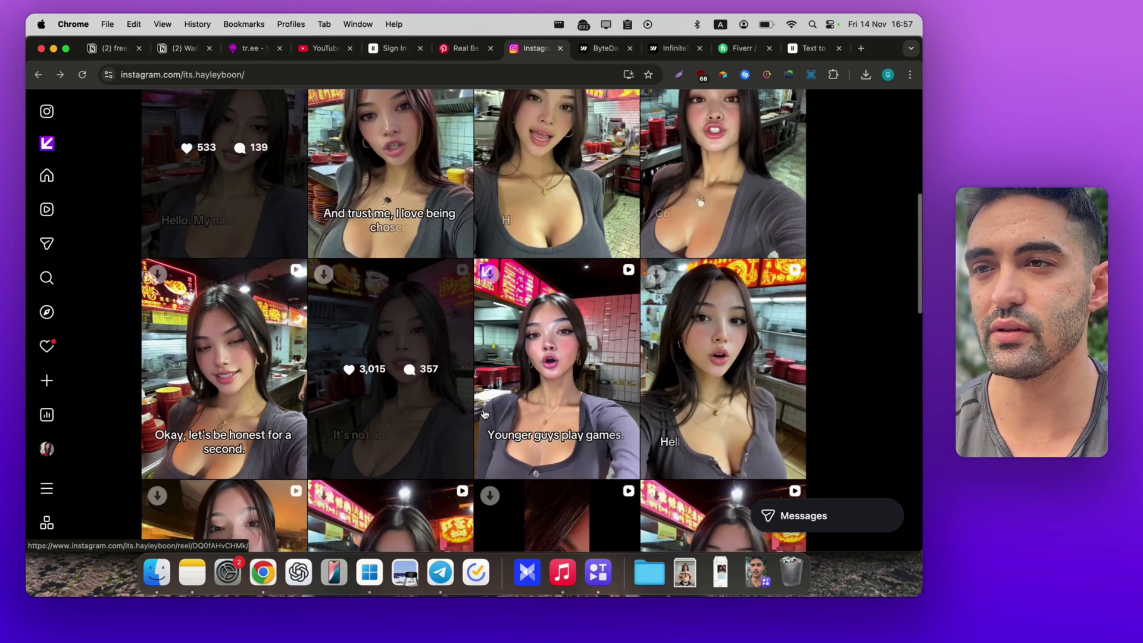
pyautogui.scroll(-5, 449, 402)
pyautogui.scroll(-2, 412, 332)
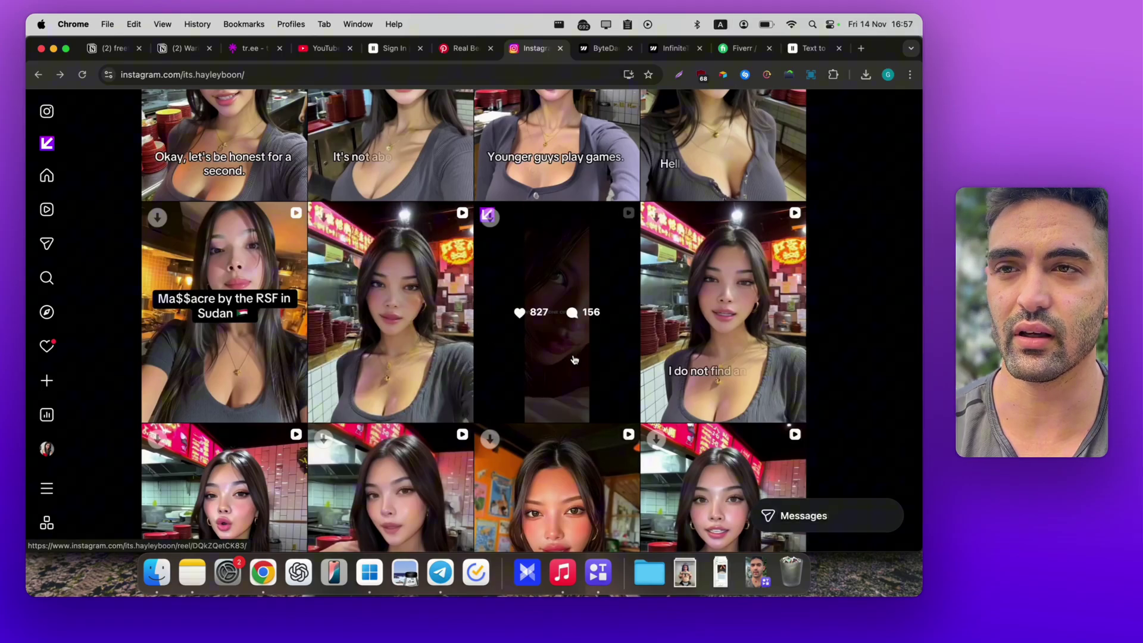
pyautogui.scroll(-1, 513, 359)
pyautogui.scroll(-3, 527, 418)
pyautogui.scroll(-2, 400, 273)
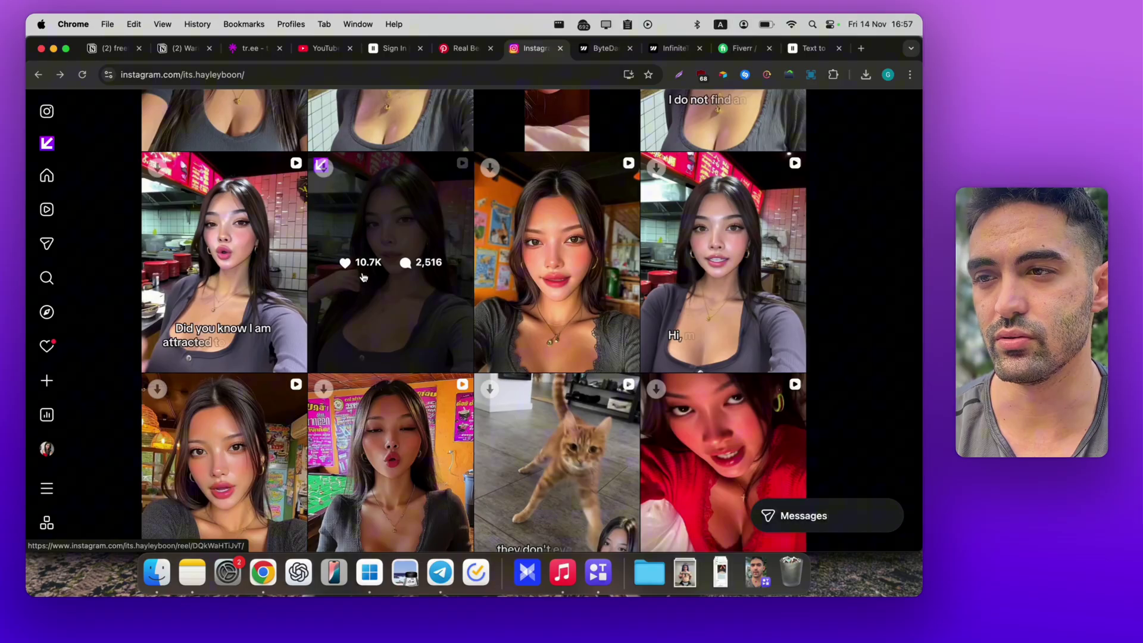
pyautogui.scroll(-1, 281, 385)
pyautogui.scroll(-3, 281, 385)
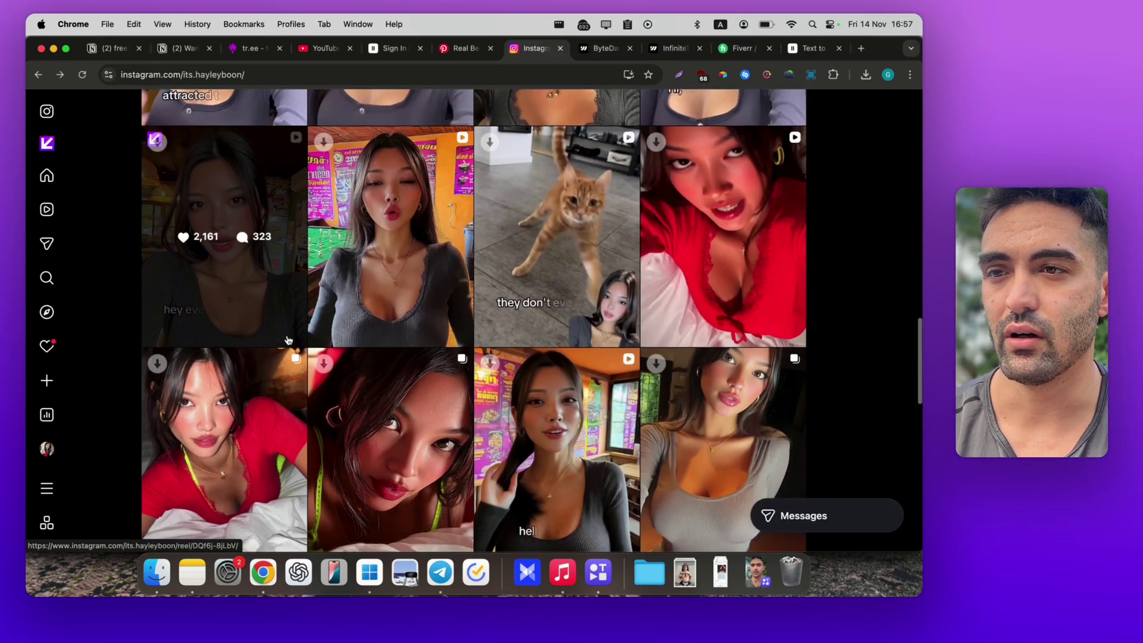
pyautogui.scroll(-1, 429, 353)
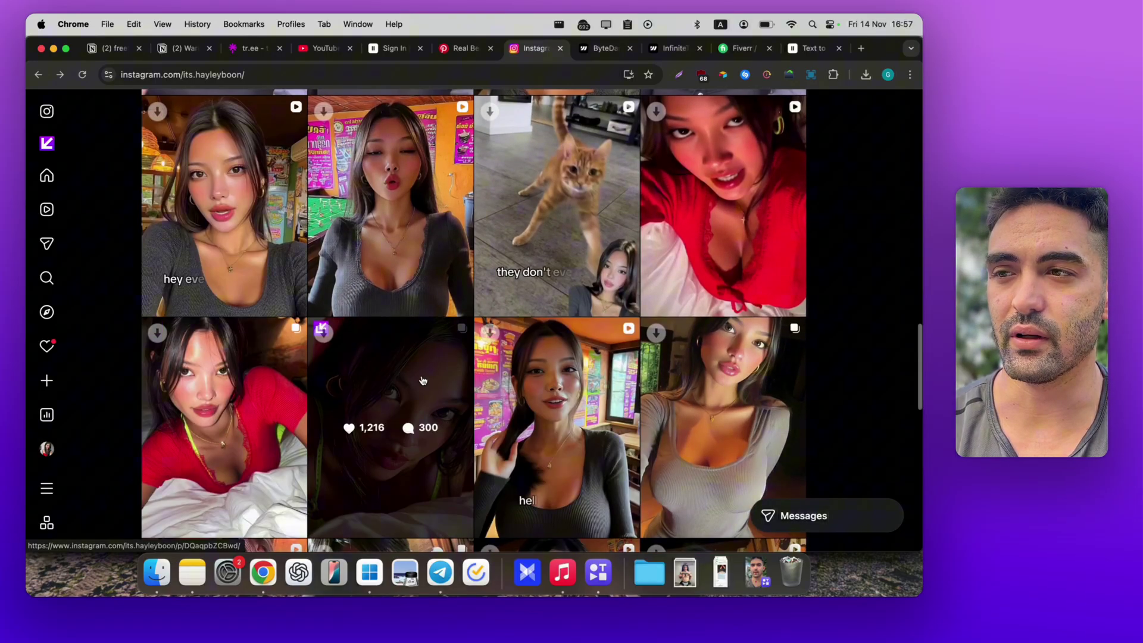
pyautogui.scroll(-2, 384, 349)
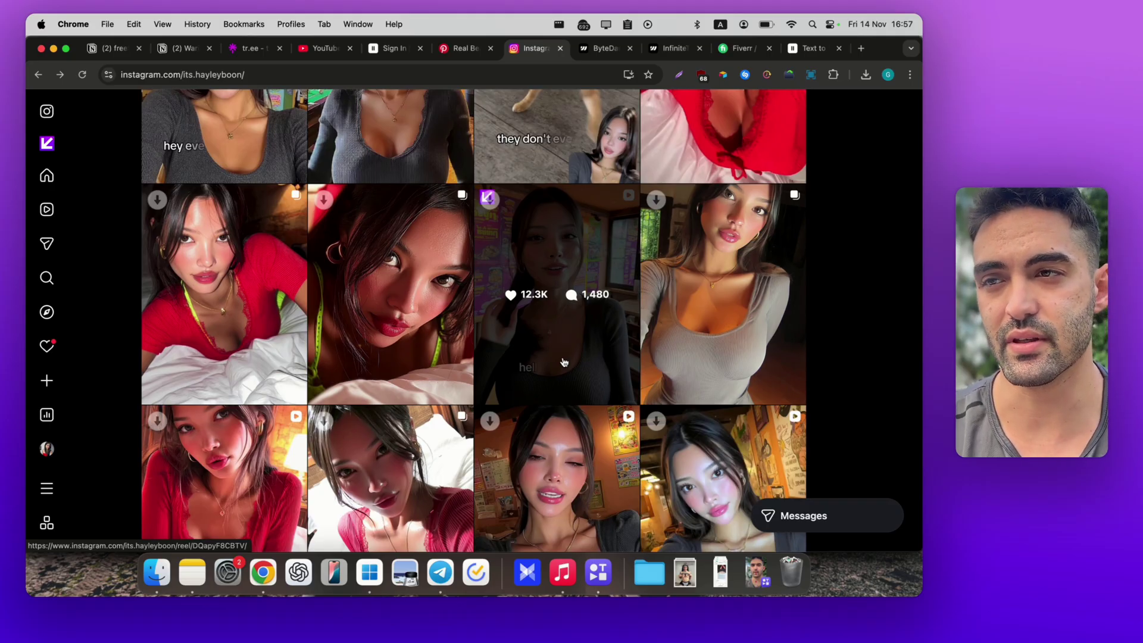
pyautogui.click(597, 560)
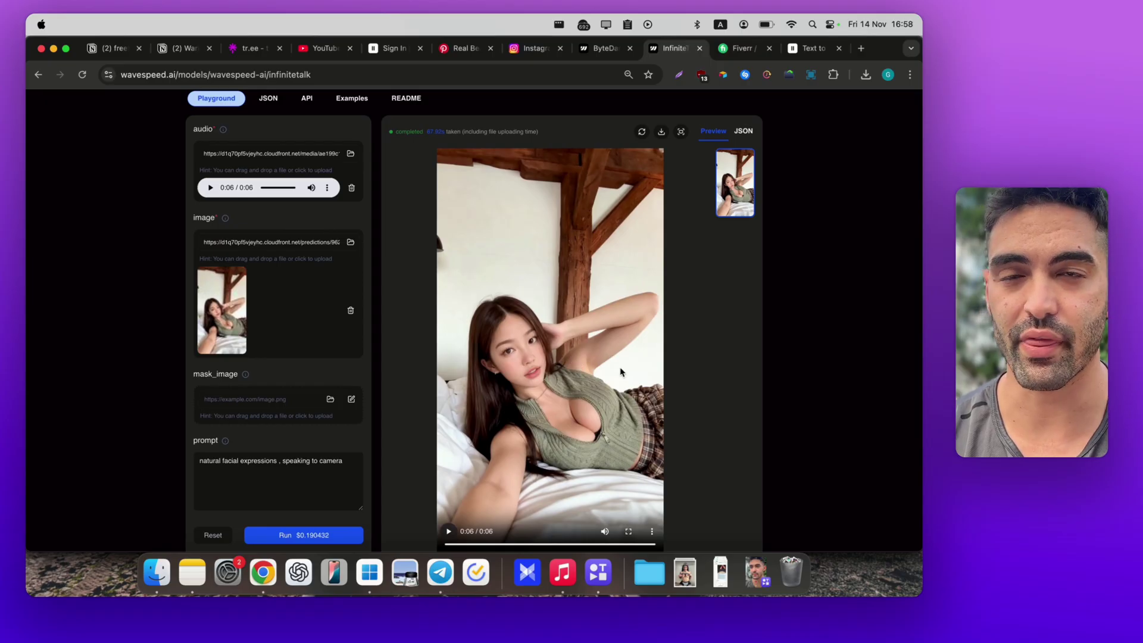
pyautogui.scroll(-1, 602, 429)
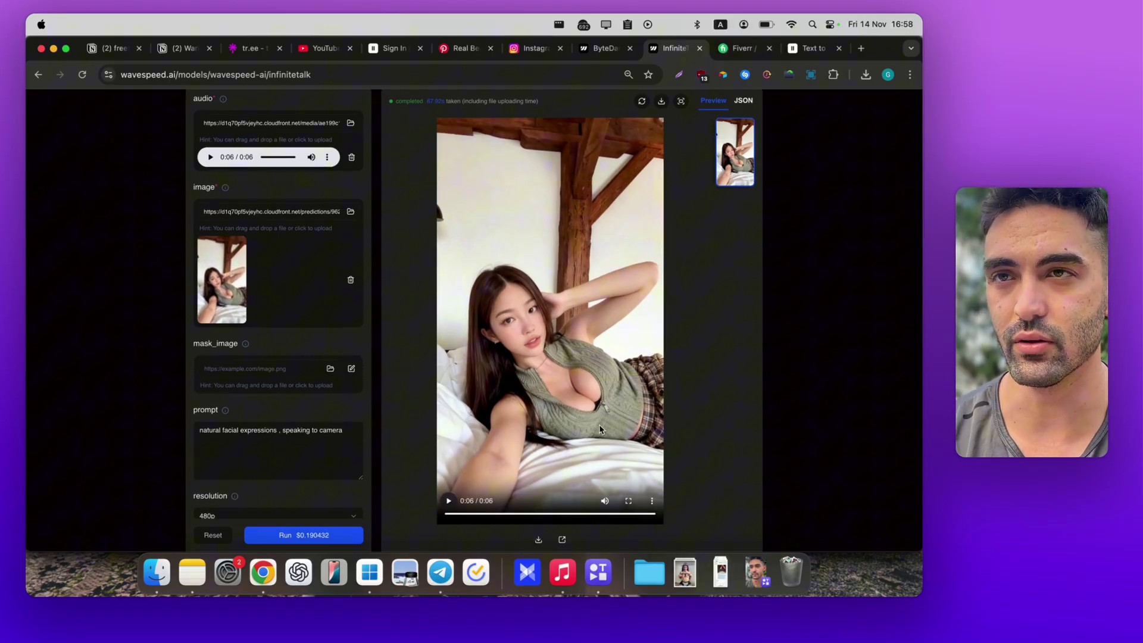